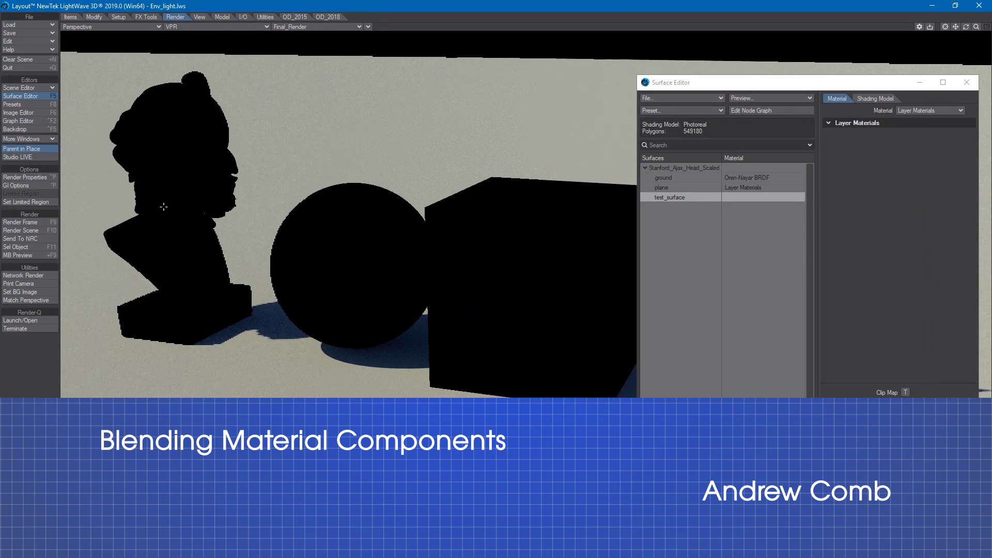
- Place a Fresnel Dielectric node with Refraction Index 1.5 beside the Input node in test_surface
left_click(761, 110)
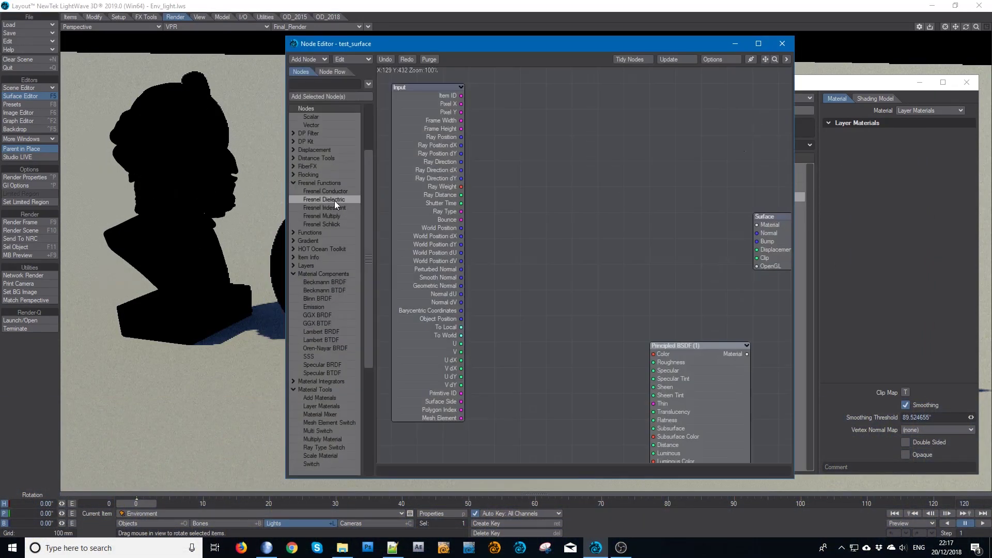
left_click_drag(334, 201, 542, 240)
left_click_drag(580, 271, 497, 168)
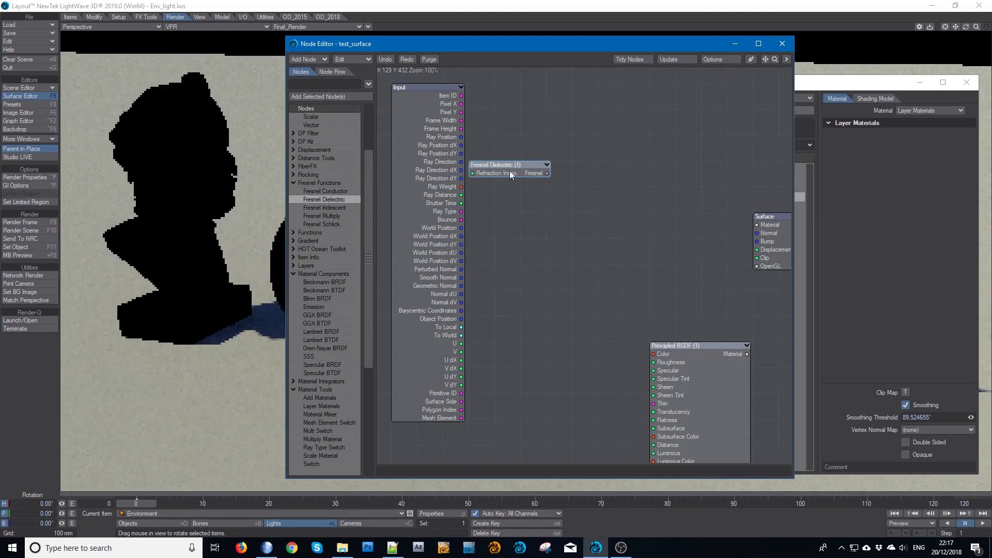
double_click(511, 168)
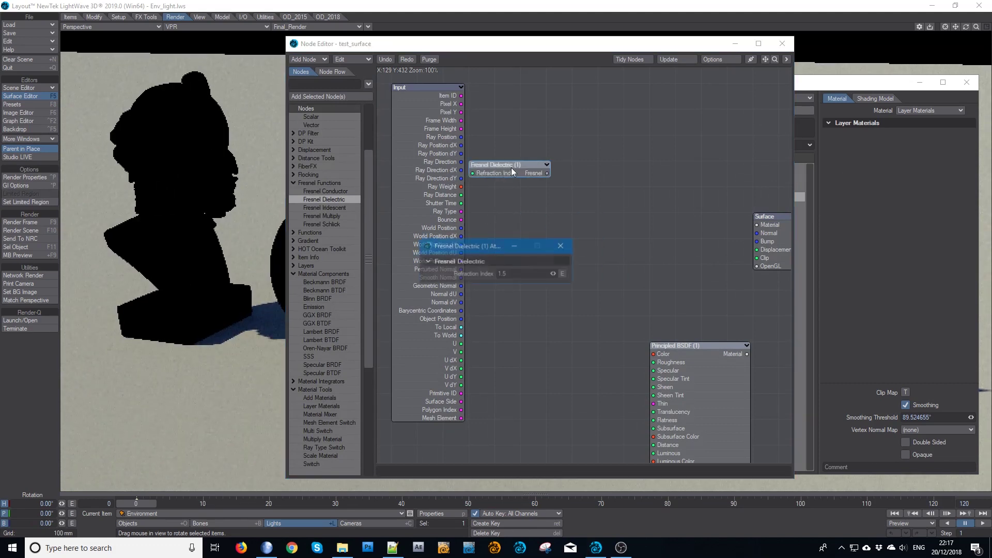
left_click(562, 245)
scroll(323, 345, "down", 3)
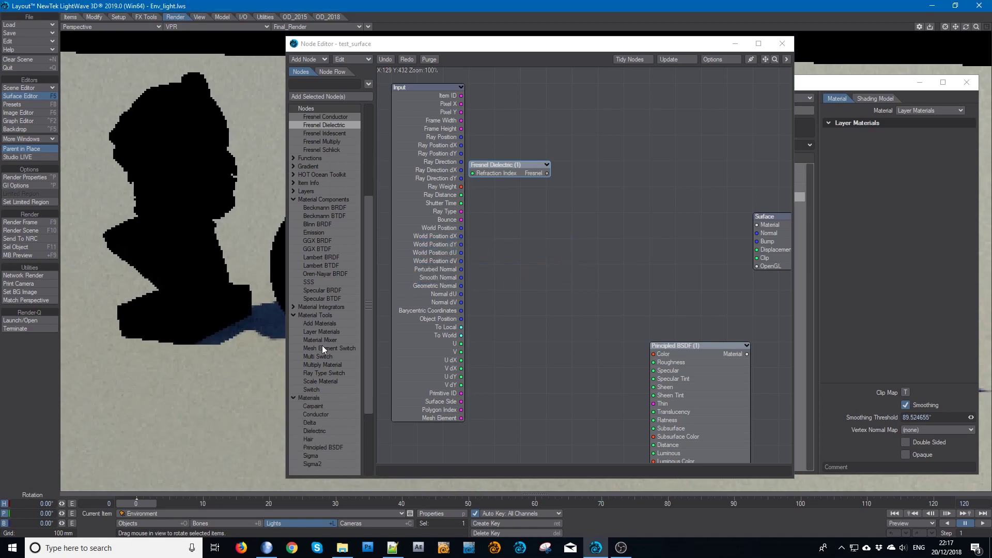
scroll(322, 348, "down", 3)
scroll(340, 328, "up", 3)
- Add a GGX BRDF node fed by Fresnel Dielectric and wire it into the Surface Material input
double_click(321, 239)
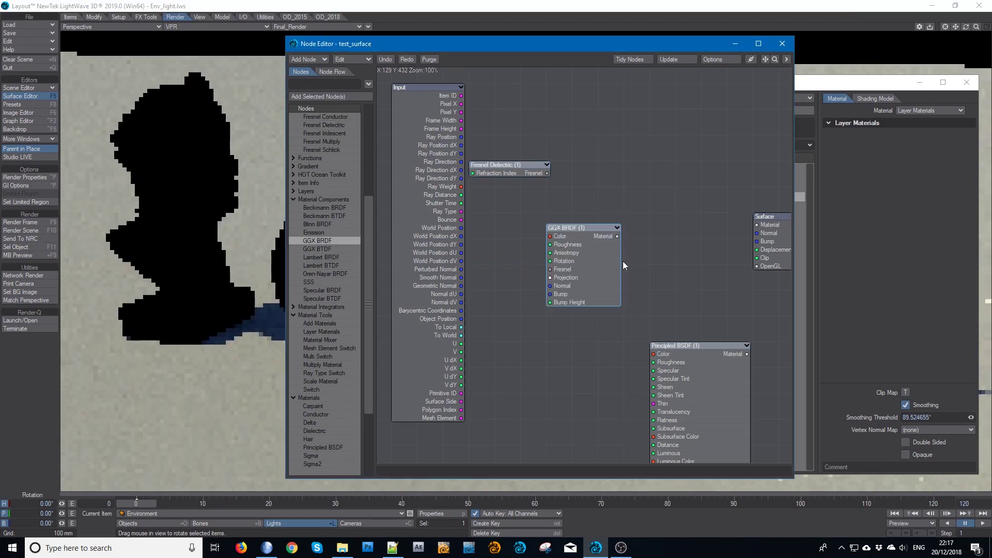
left_click_drag(583, 264, 606, 203)
left_click_drag(546, 173, 560, 190)
left_click_drag(643, 173, 757, 225)
left_click_drag(606, 209, 607, 184)
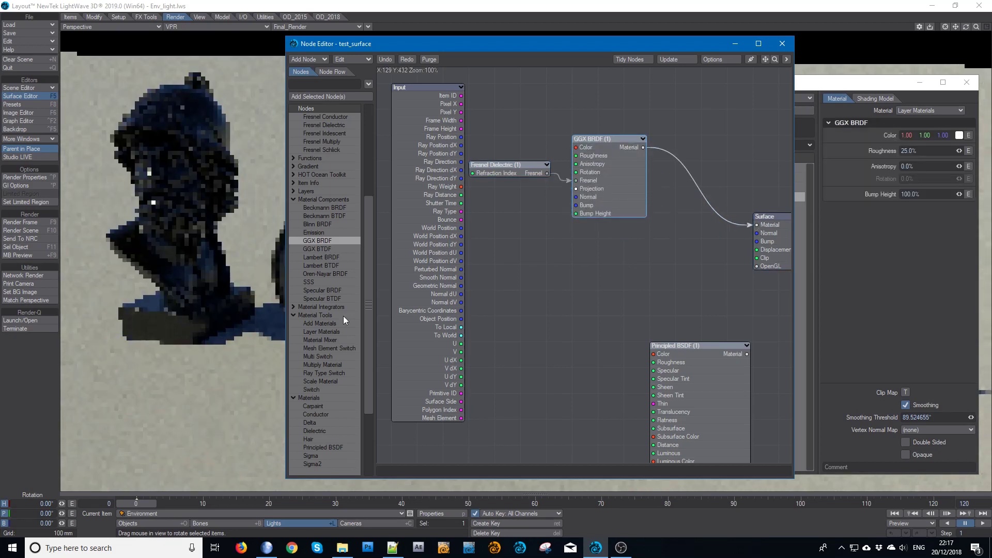
- Add a Lambert BRDF node, replacing a mistaken Lambert BTDF, plus a Layer Materials node
double_click(327, 265)
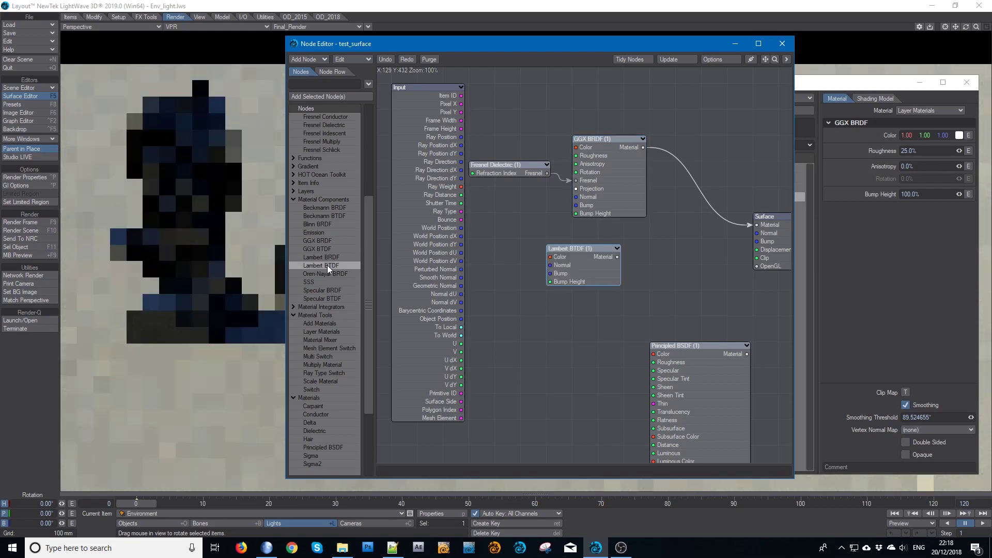
left_click_drag(587, 269, 588, 263)
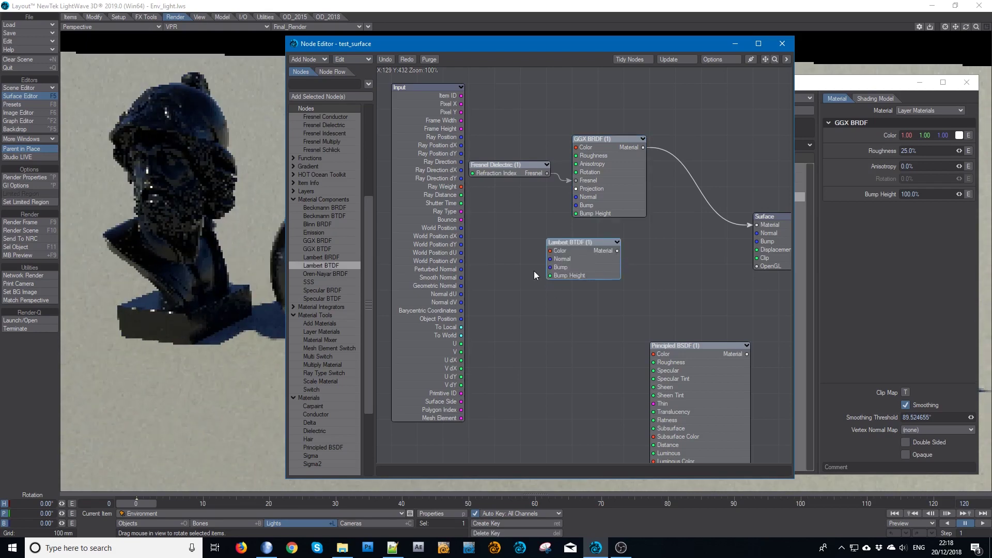
key("Delete")
double_click(329, 258)
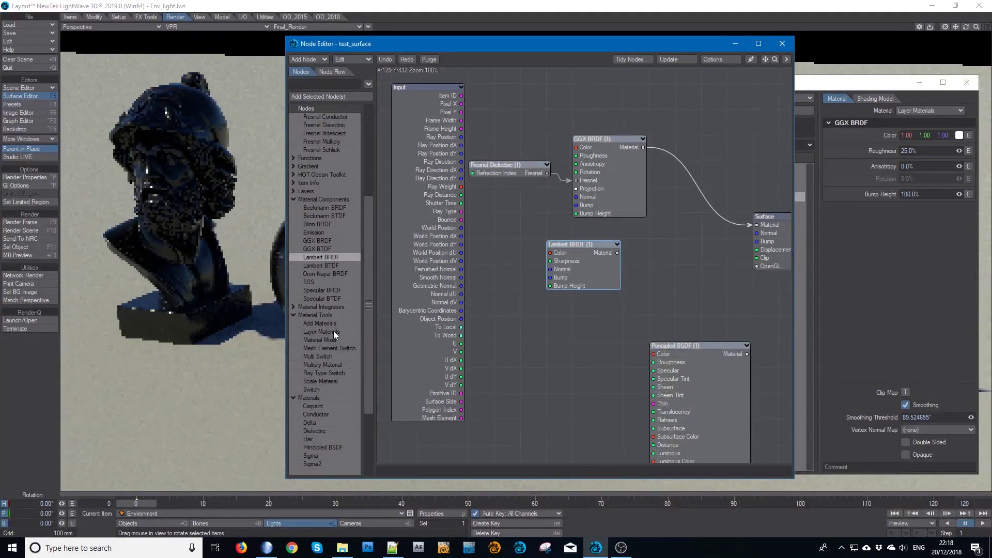
left_click_drag(335, 334, 675, 262)
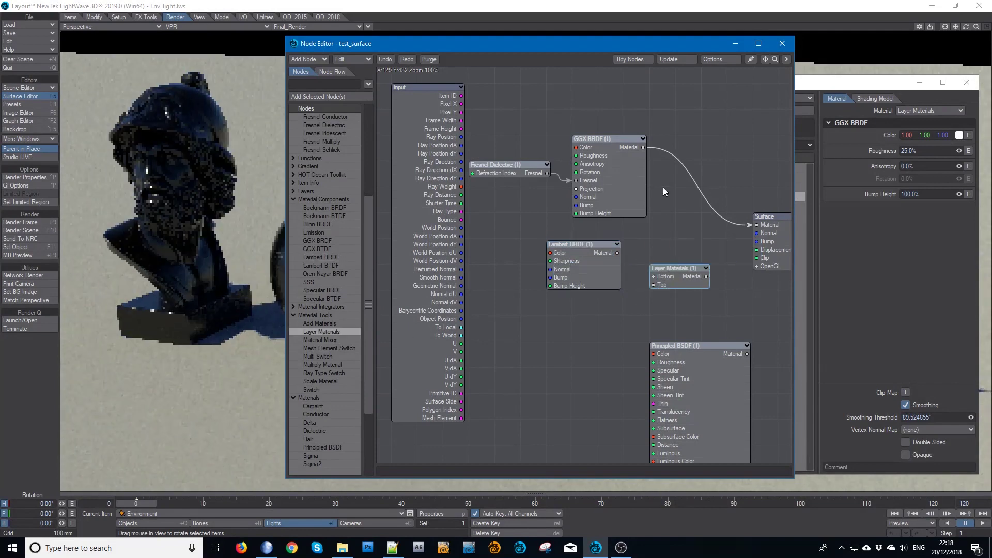
- Wire GGX BRDF to Top and Lambert BRDF to Bottom of Layer Materials, with Lambert colour FF381D
left_click_drag(643, 148, 654, 285)
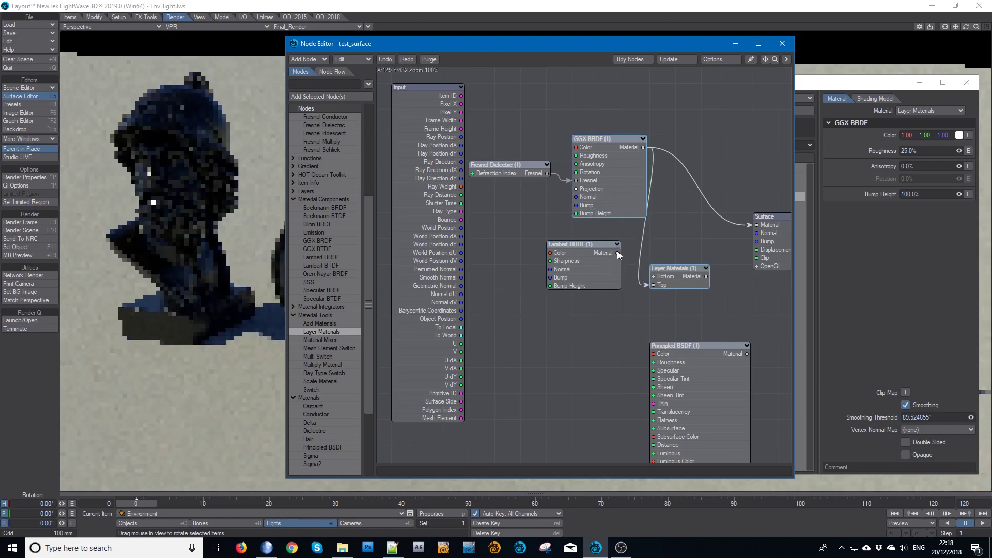
left_click_drag(617, 253, 667, 277)
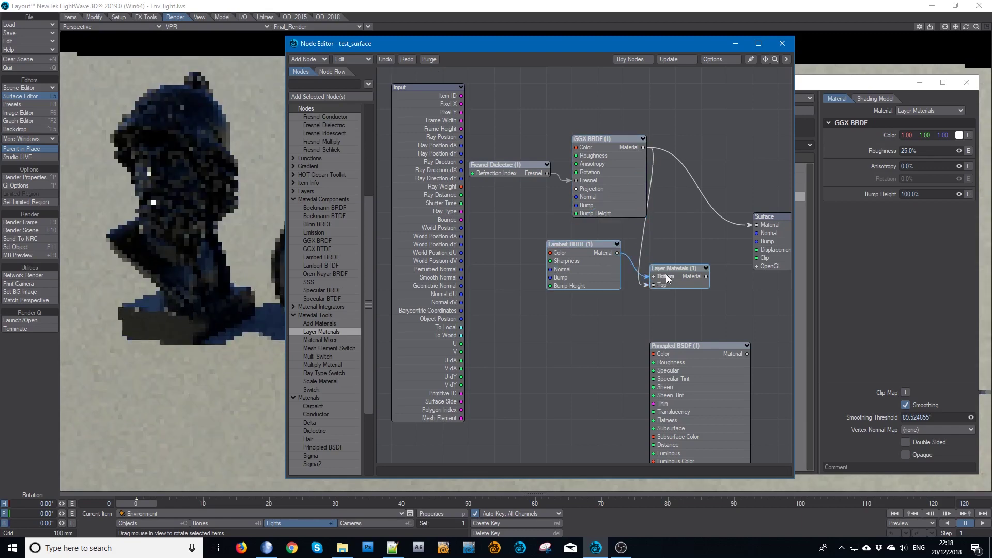
double_click(585, 256)
left_click(554, 259)
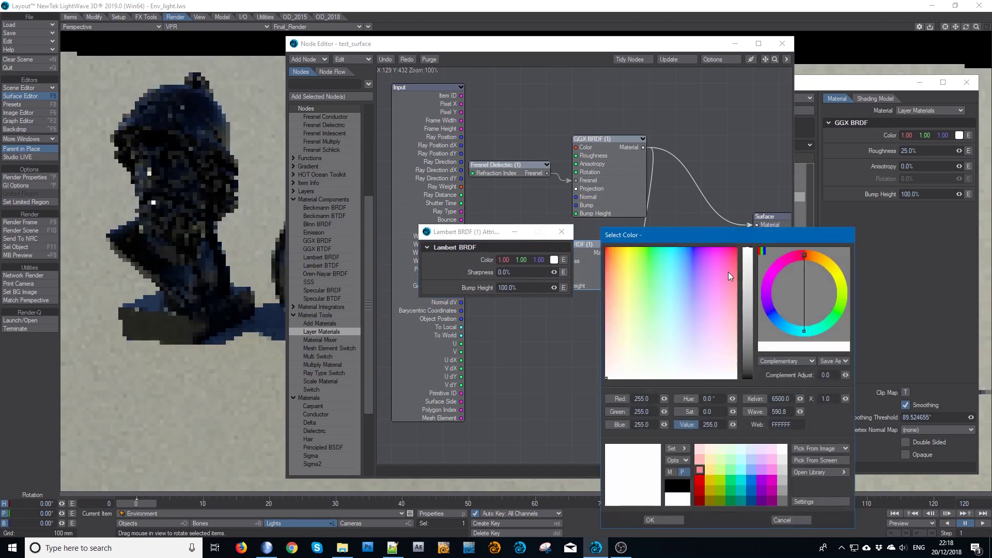
mouse_move(615, 263)
left_mouse_down()
mouse_move(611, 251)
mouse_move(607, 262)
left_mouse_up()
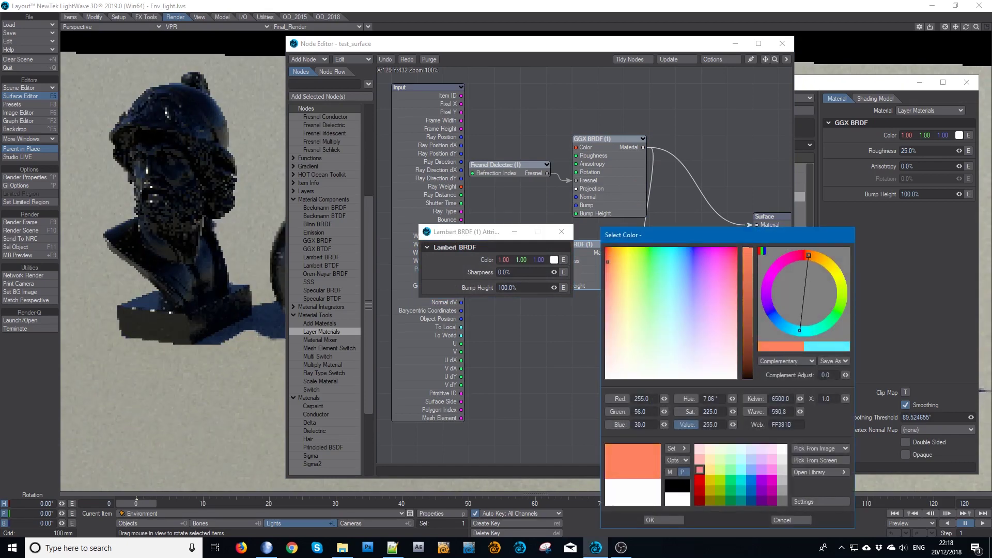
left_click(677, 519)
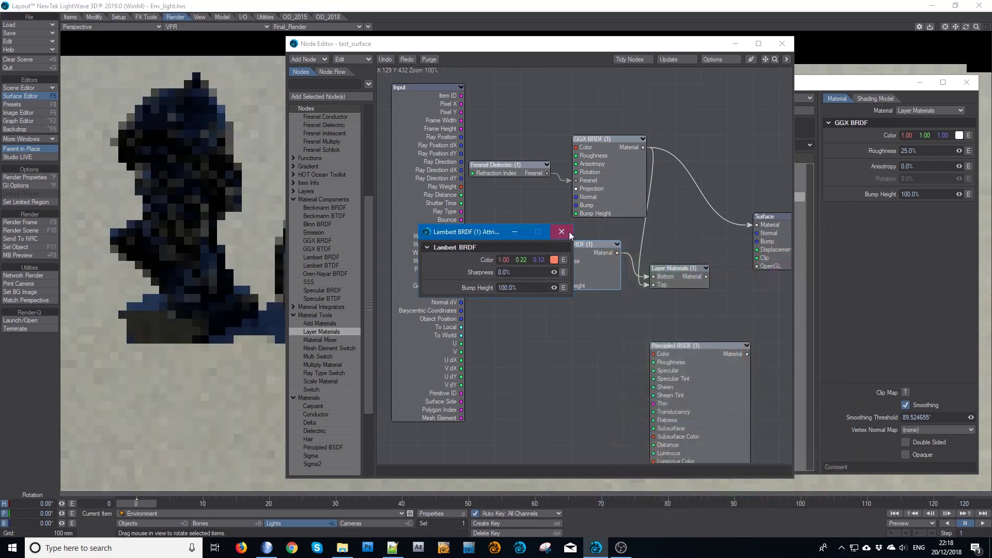
left_click(561, 232)
- Connect Layer Materials to the Surface Material input and line up the nodes in a tidy row
left_click_drag(705, 277, 755, 224)
left_click_drag(696, 268, 721, 165)
left_click_drag(602, 191, 577, 191)
left_click_drag(510, 165, 484, 165)
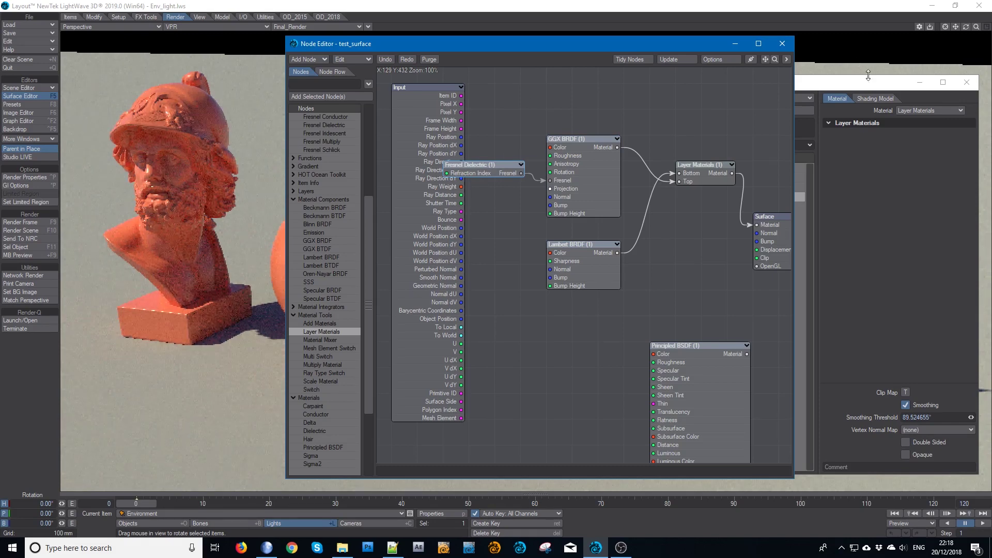
- Check the full render, then move Layer Materials down beside Surface and nudge Fresnel Dielectric
left_click(733, 44)
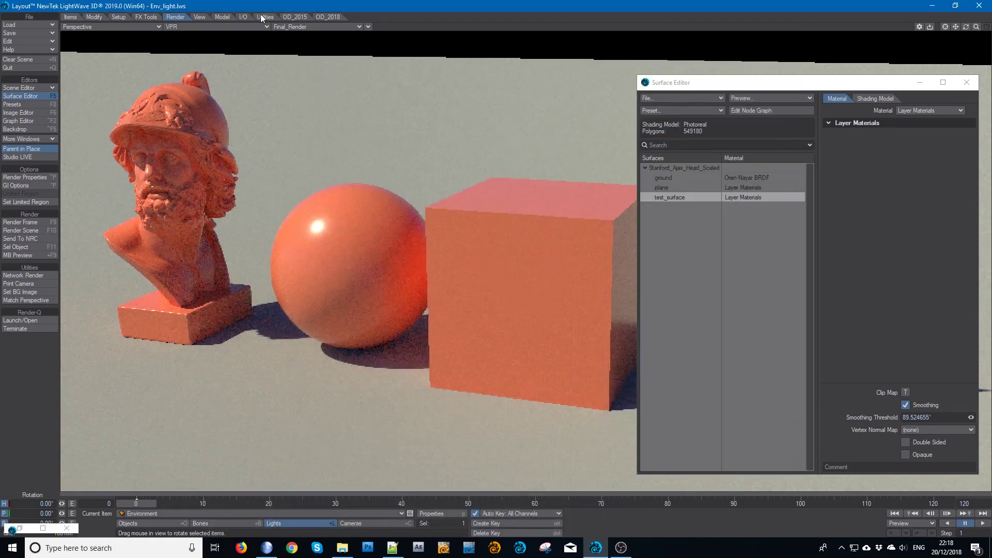
left_click(760, 111)
left_click_drag(701, 165, 700, 217)
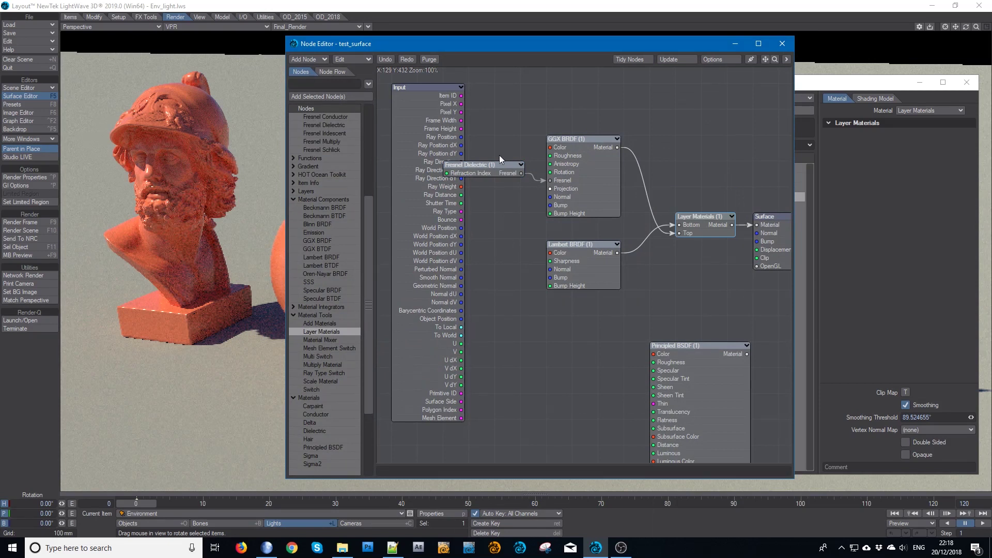
left_click(486, 165)
mouse_move(484, 182)
left_mouse_down()
mouse_move(480, 151)
mouse_move(477, 181)
left_mouse_up()
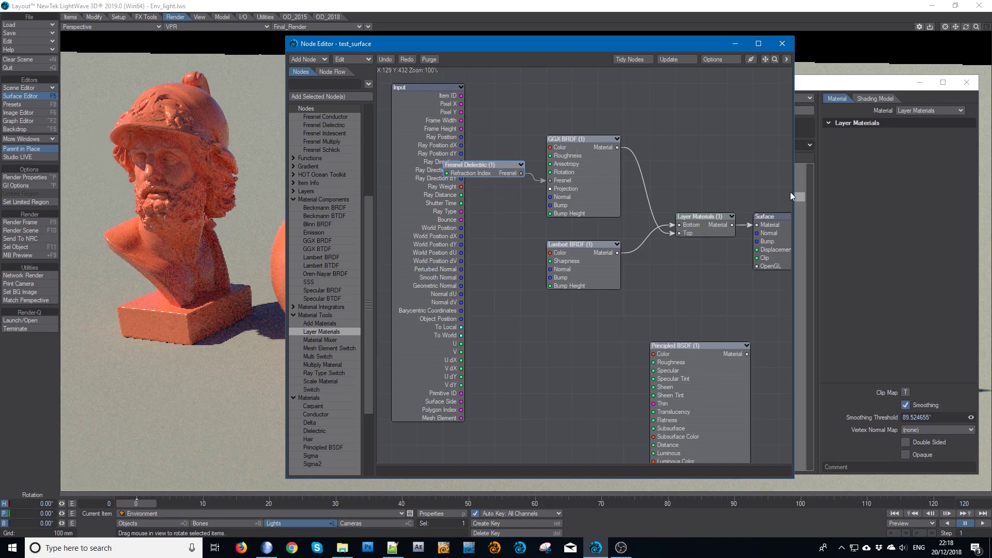
left_click(328, 32)
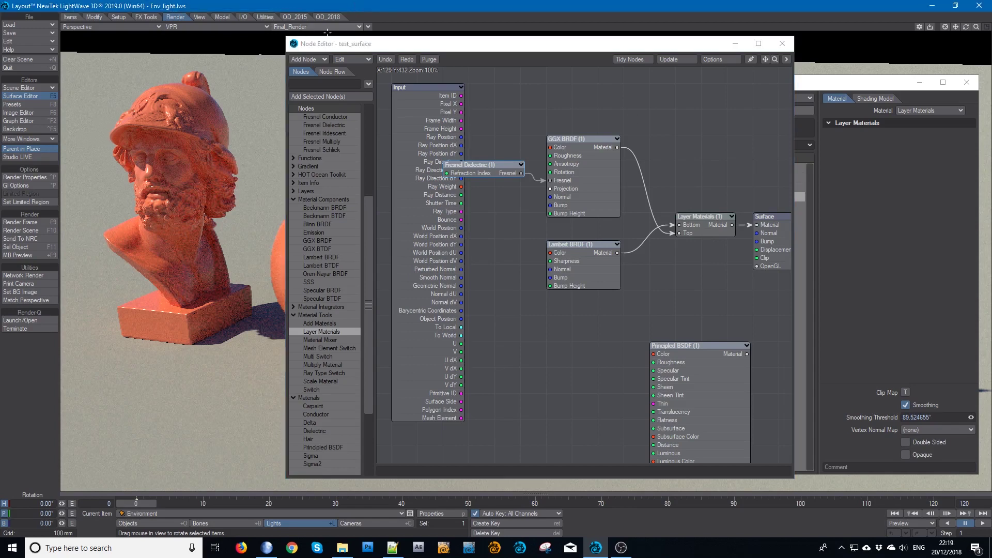
- View the Specular_Rho buffer in the viewport, then switch it to Diffuse_Direct
left_click(735, 43)
left_click(325, 27)
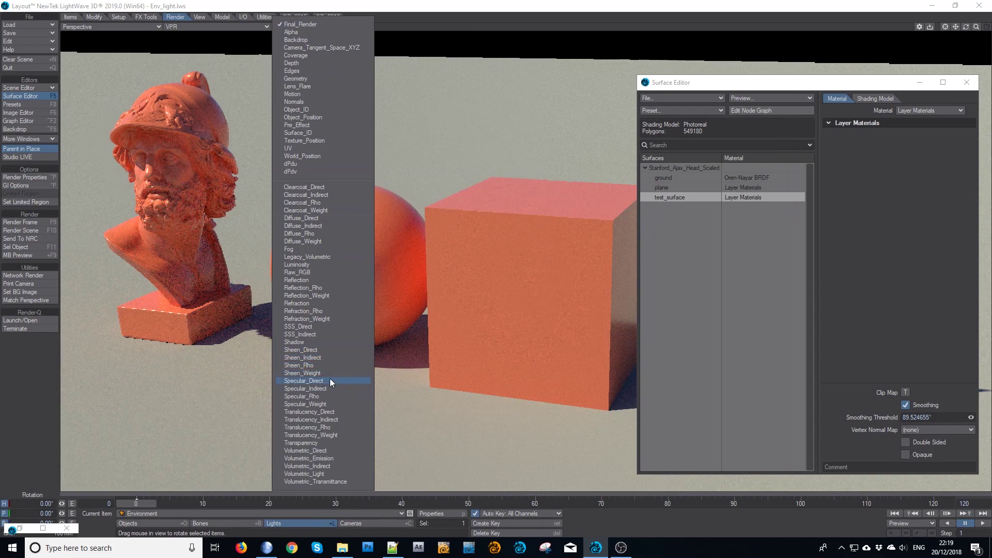
left_click(329, 397)
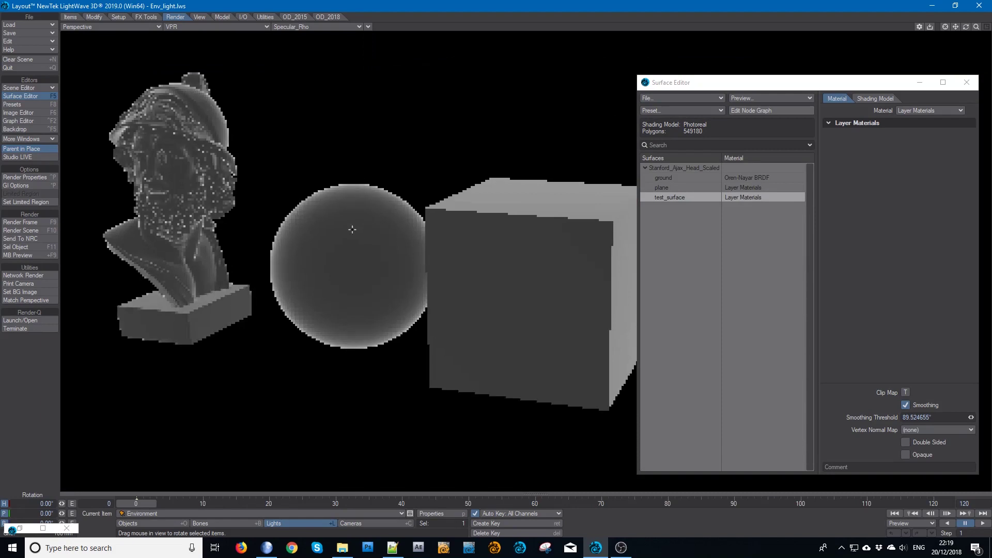
left_click(300, 26)
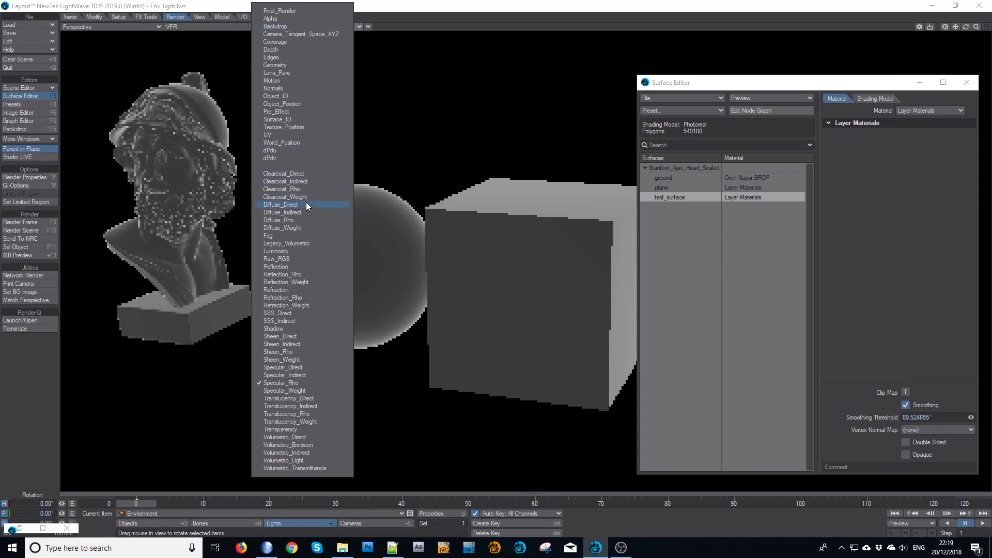
key("Escape")
key("Up")
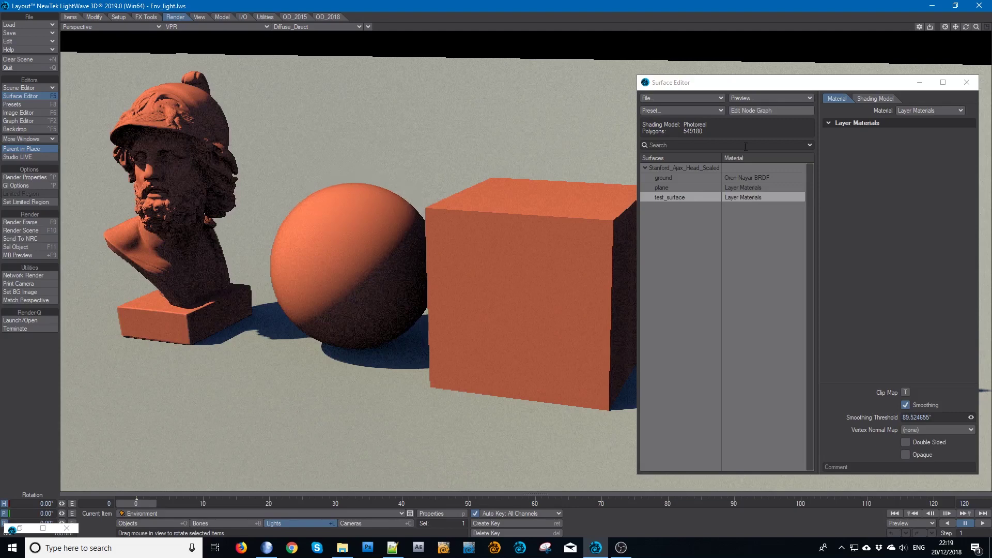
- Reposition the Layer Materials, Fresnel Dielectric and Input nodes to tidy the test_surface graph
left_click(761, 110)
left_click_drag(521, 173, 526, 175)
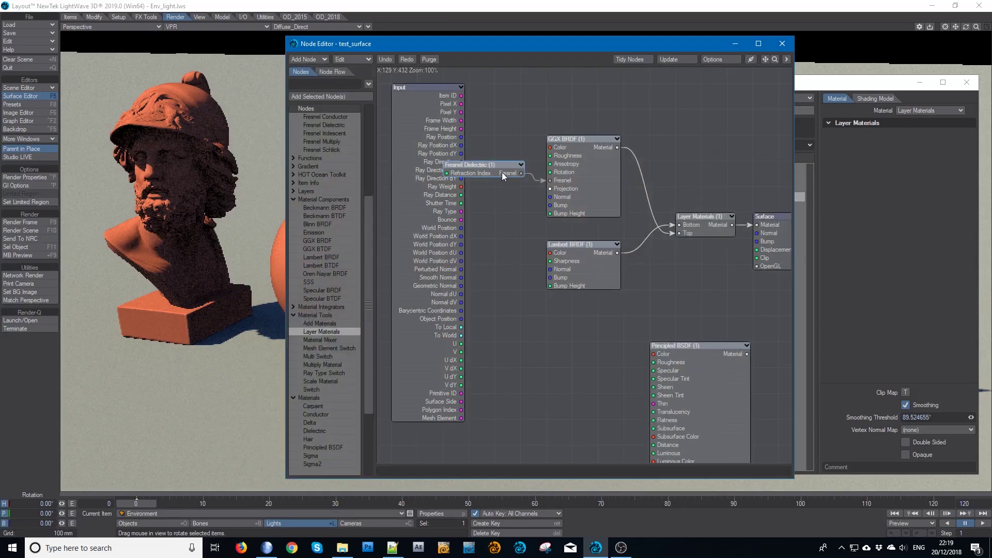
left_click_drag(715, 234, 713, 208)
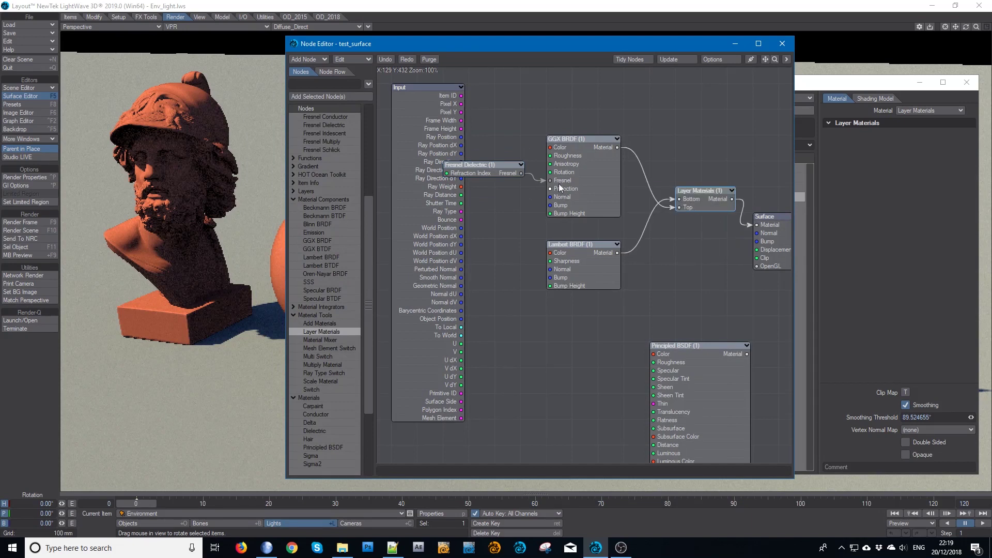
left_click_drag(559, 179, 584, 184)
left_click_drag(487, 174, 475, 147)
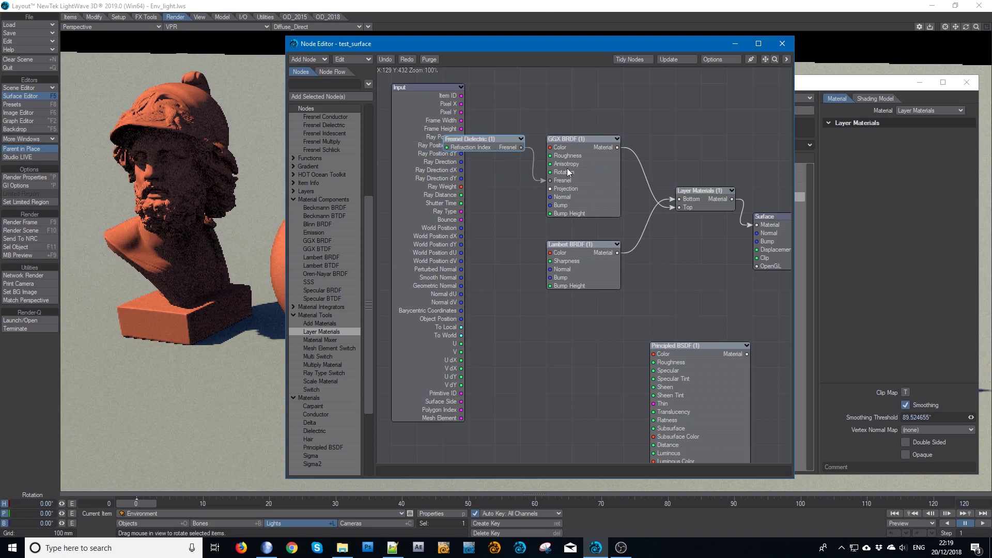
left_click_drag(417, 228, 391, 176)
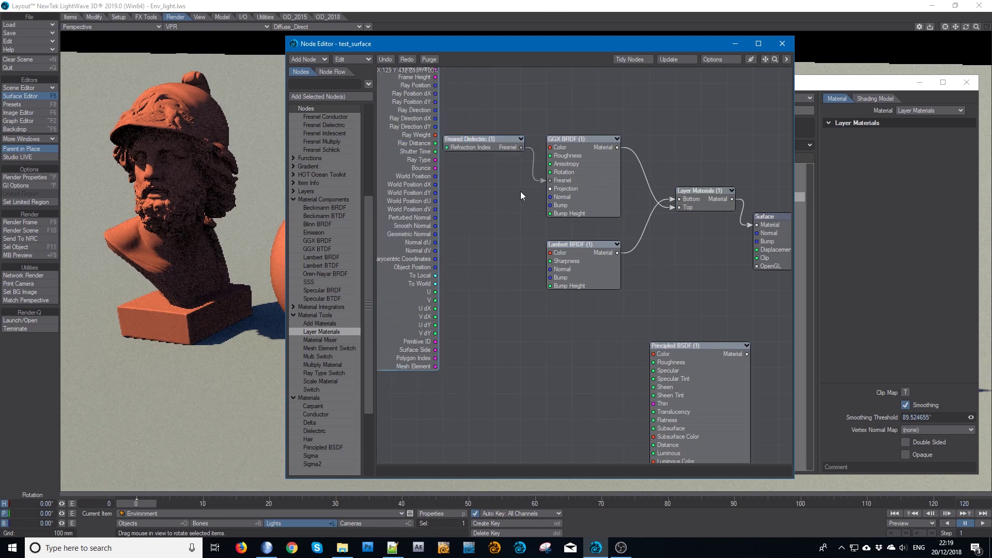
- Raise GGX BRDF and Lambert BRDF, then add a second GGX BRDF node below them
left_click_drag(599, 177, 593, 150)
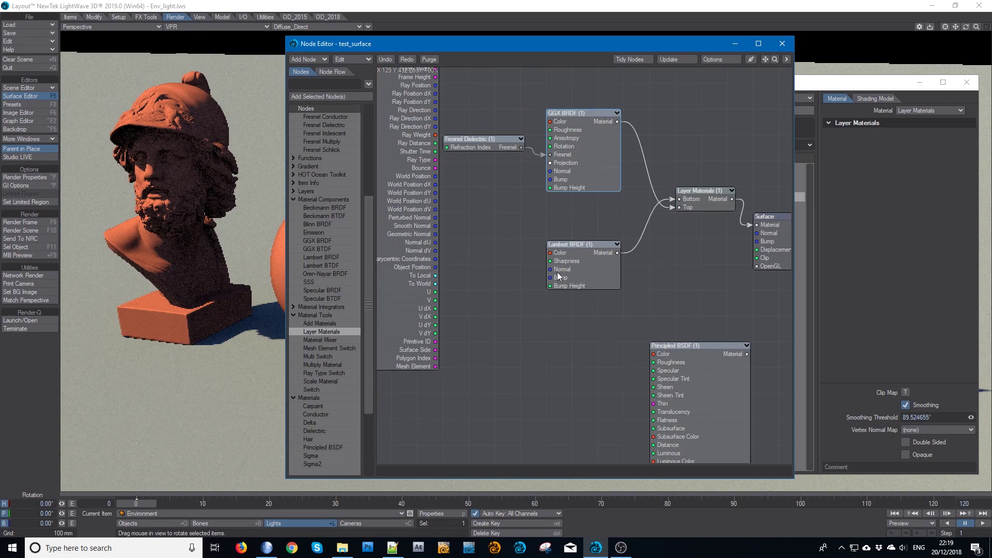
left_click_drag(587, 269, 575, 233)
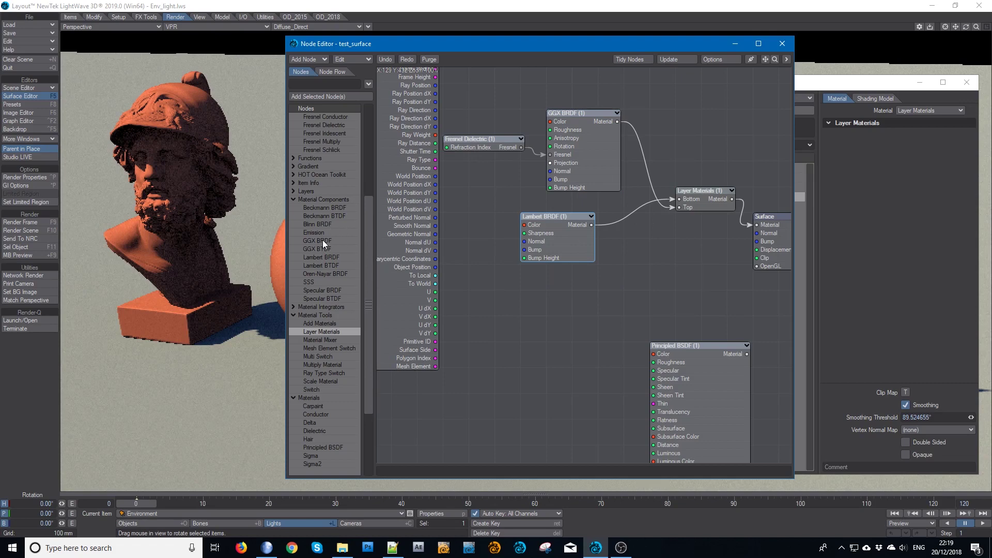
left_click_drag(322, 239, 588, 293)
- Add a Fresnel Conductor feeding GGX BRDF (2)'s Fresnel input, and connect GGX BRDF (2) to Layer Materials
double_click(588, 293)
left_click(562, 216)
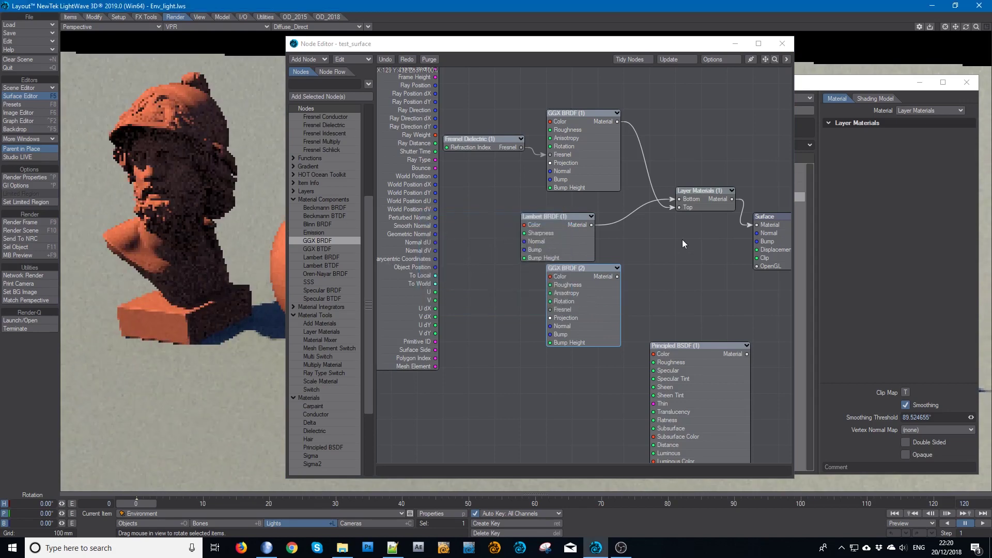
scroll(306, 294, "up", 2)
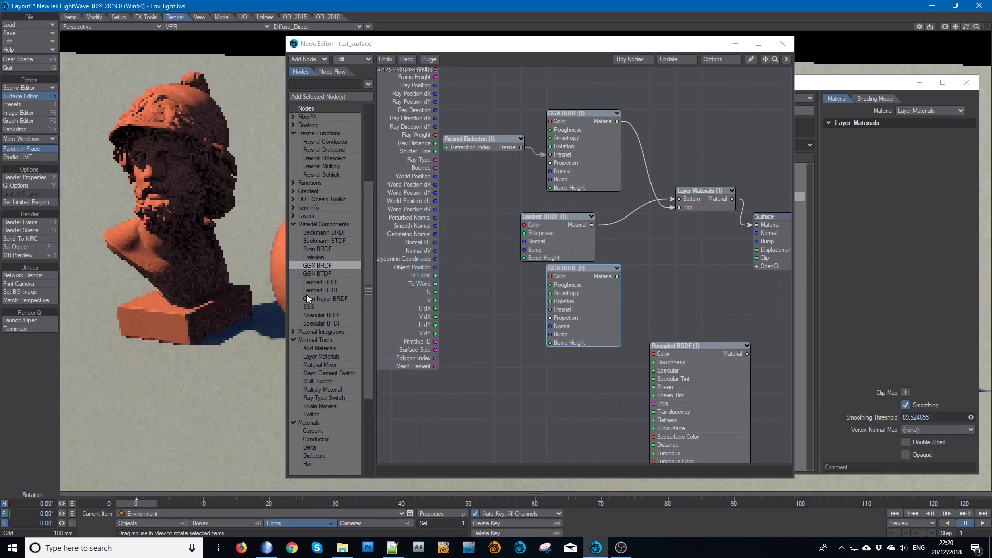
scroll(327, 206, "up", 3)
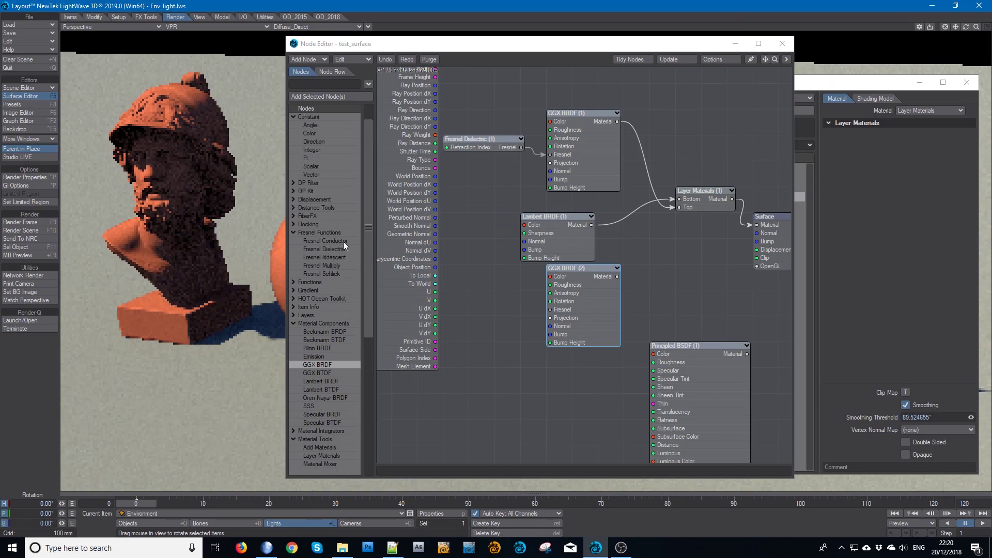
double_click(343, 240)
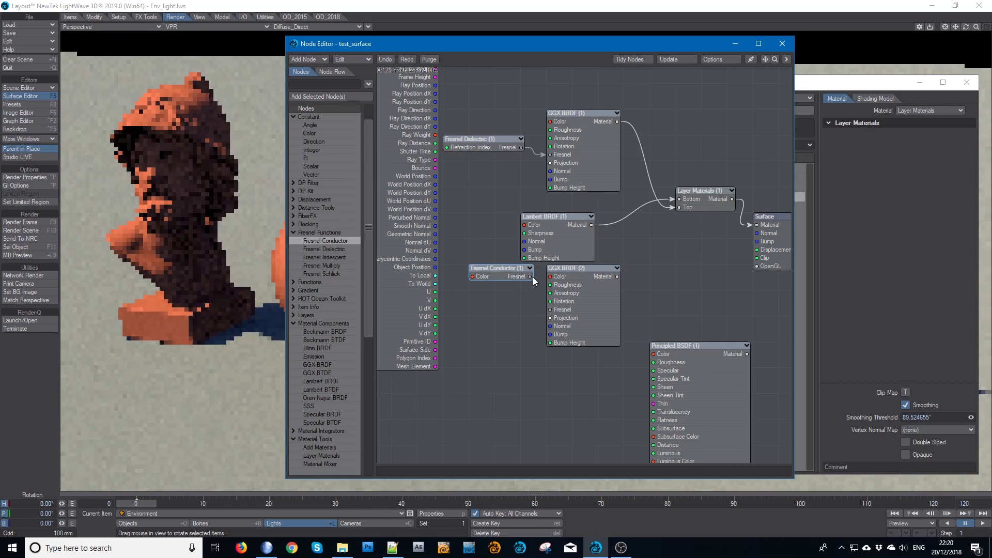
left_click_drag(530, 277, 551, 309)
left_click(369, 37)
left_click_drag(494, 267, 494, 292)
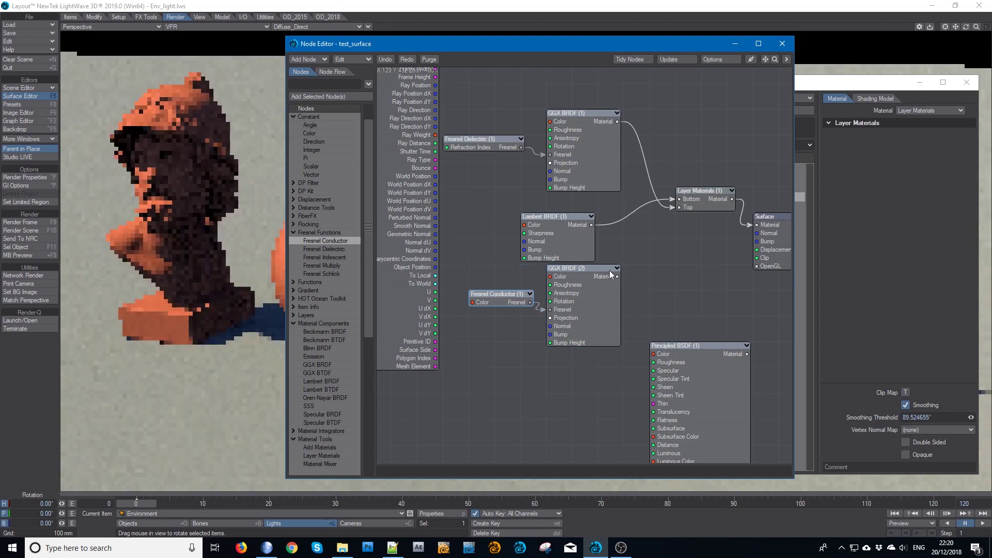
left_click_drag(617, 276, 681, 207)
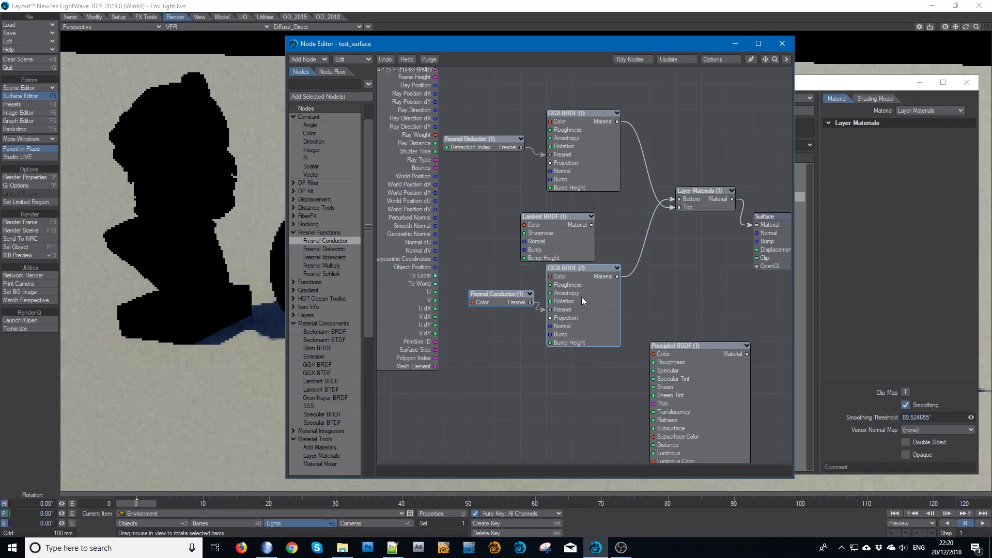
- Shift Fresnel Conductor left and set the preview buffer to Final_Render
left_click_drag(512, 294, 486, 297)
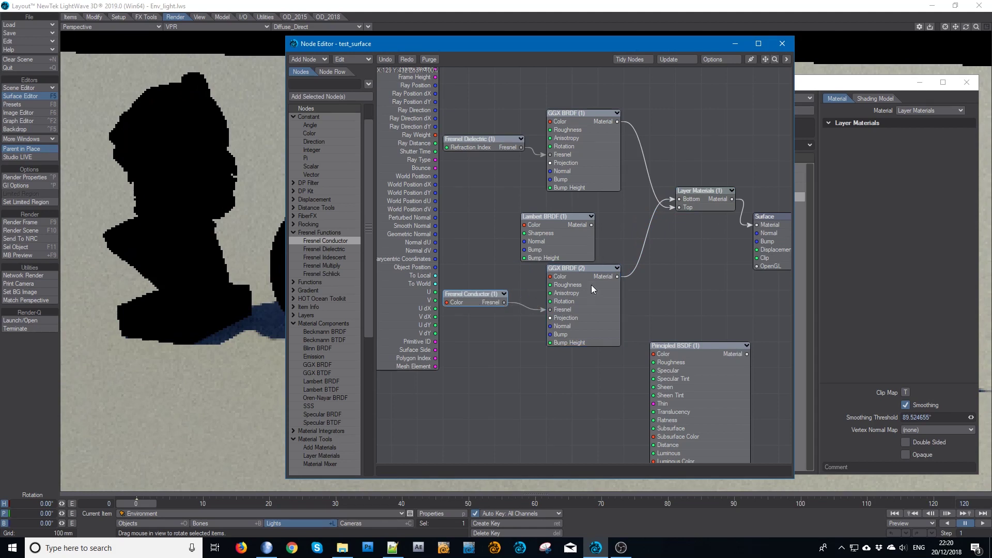
left_click(303, 25)
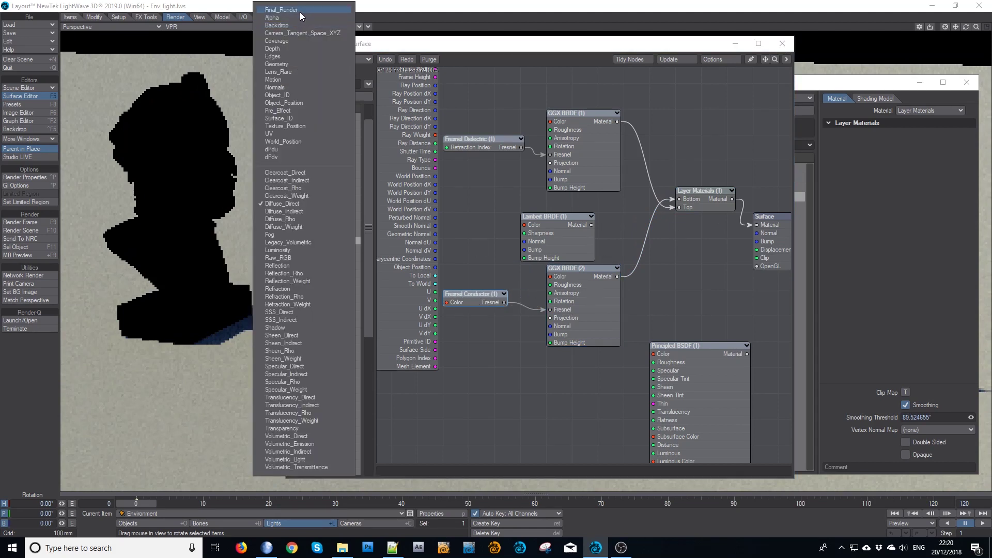
key("Escape")
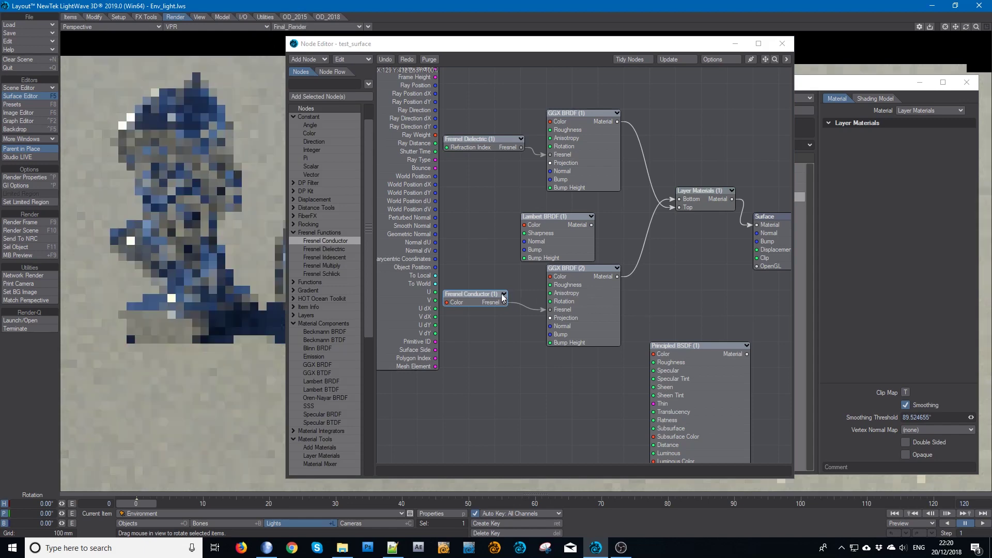
left_click(461, 295)
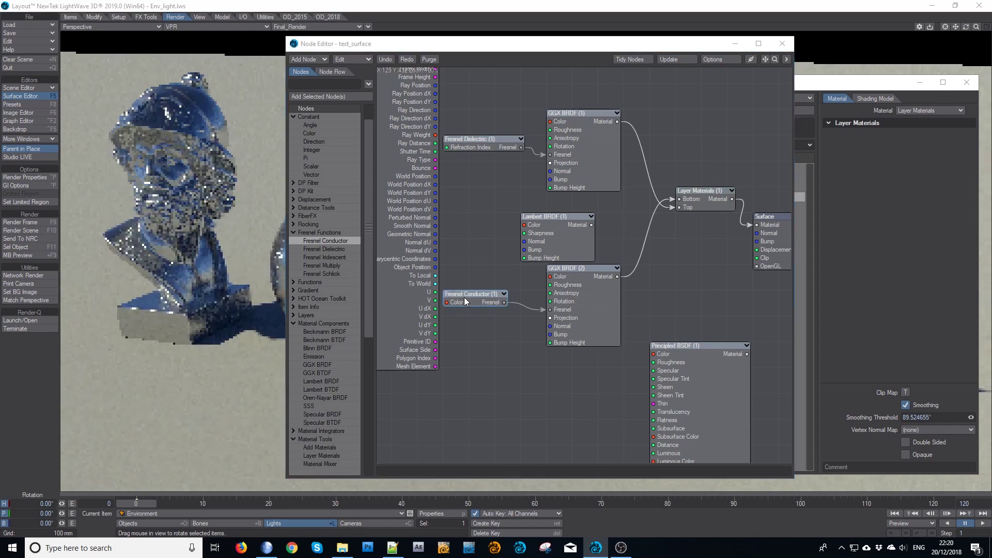
- Set the Fresnel Conductor colour to copper orange 128/42/28
double_click(461, 295)
left_click(553, 273)
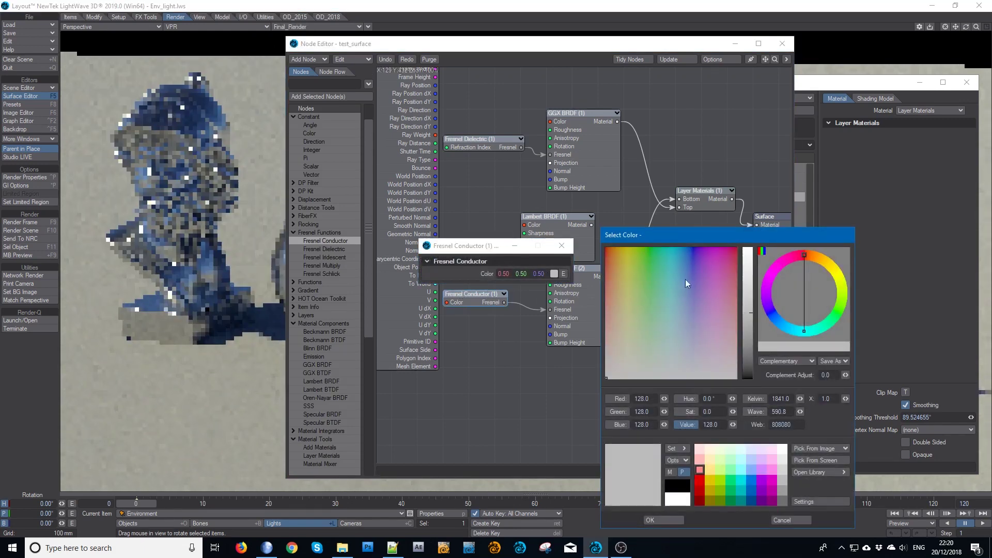
left_click_drag(618, 270, 608, 275)
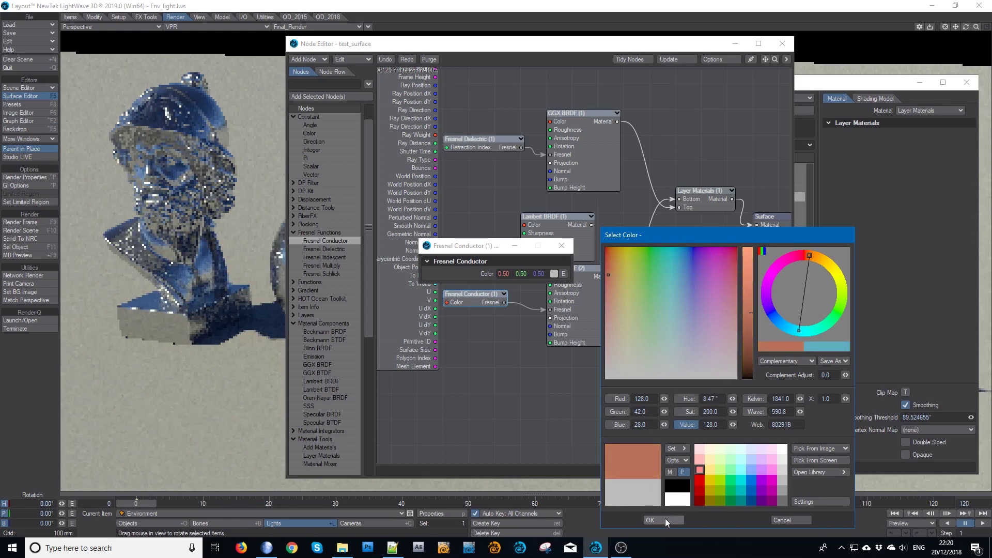
left_click(665, 520)
left_click(561, 246)
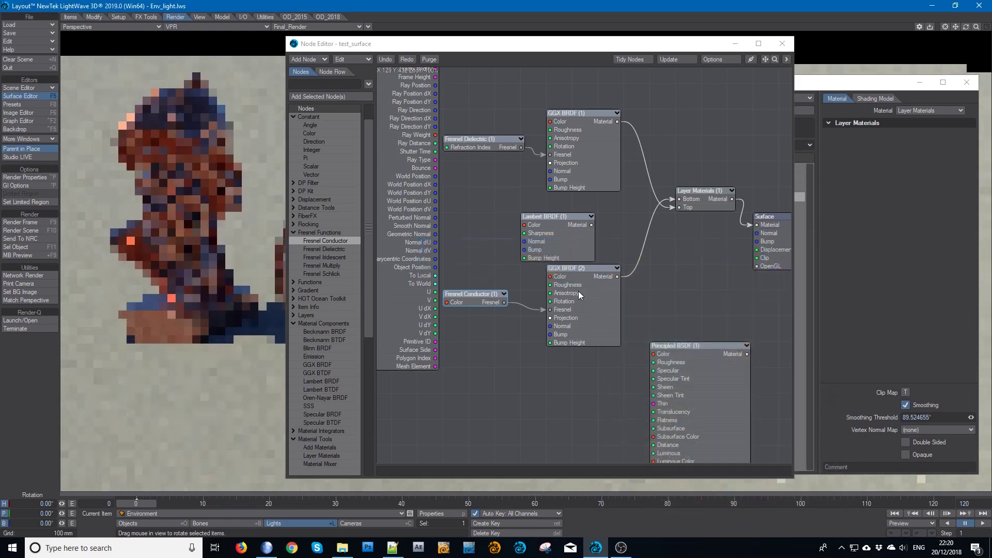
- Set GGX BRDF (2) Roughness to 50%
double_click(578, 291)
left_click(522, 260)
type("50")
key("Tab")
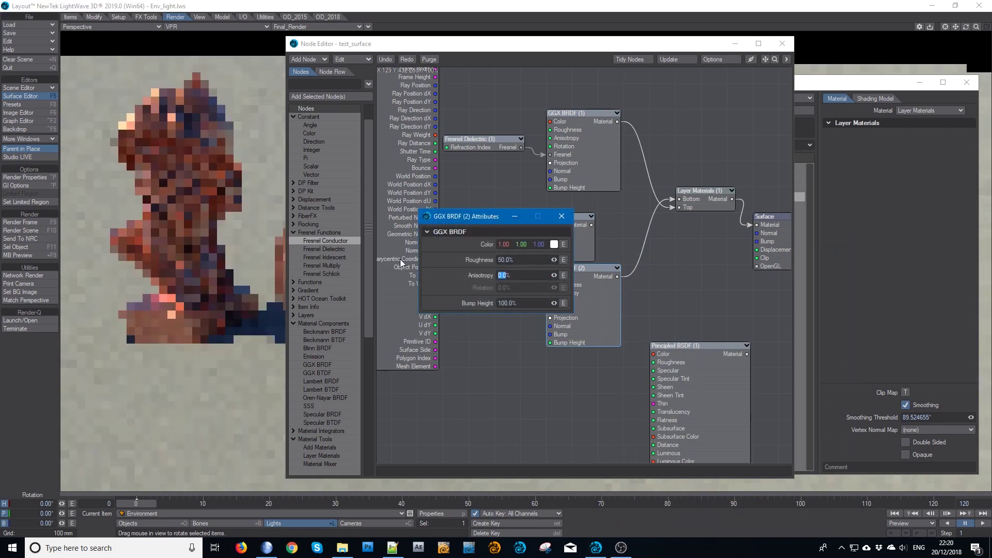
left_click(561, 216)
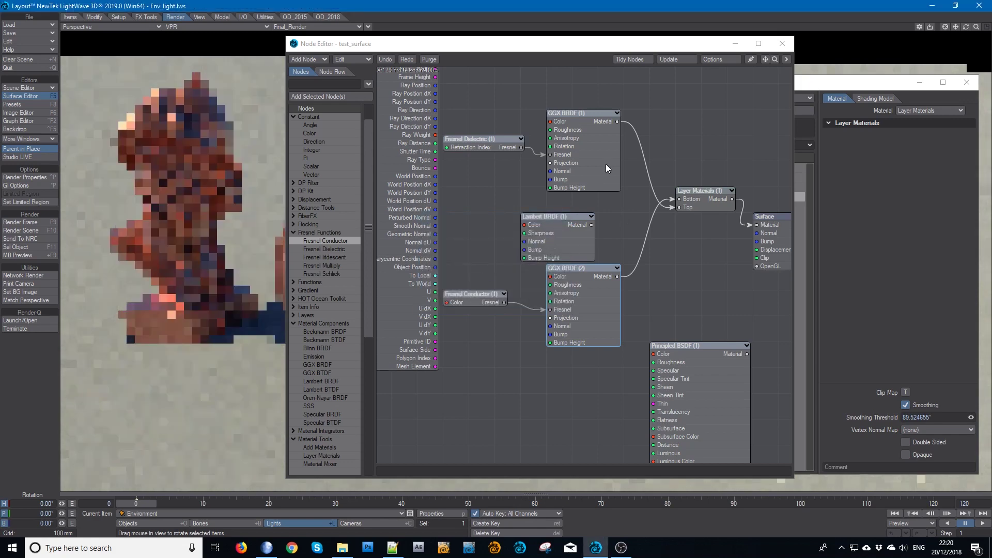
left_click(734, 44)
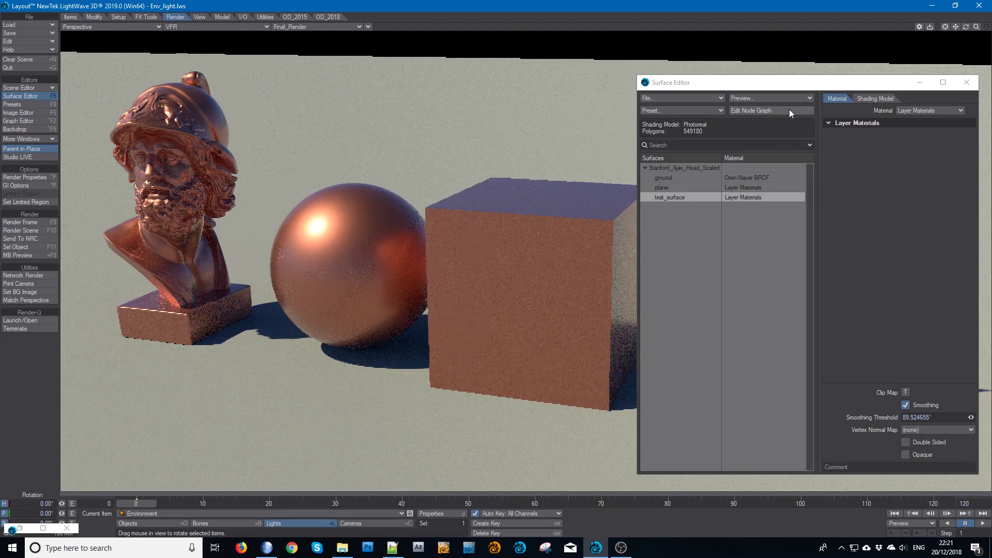
left_click(343, 29)
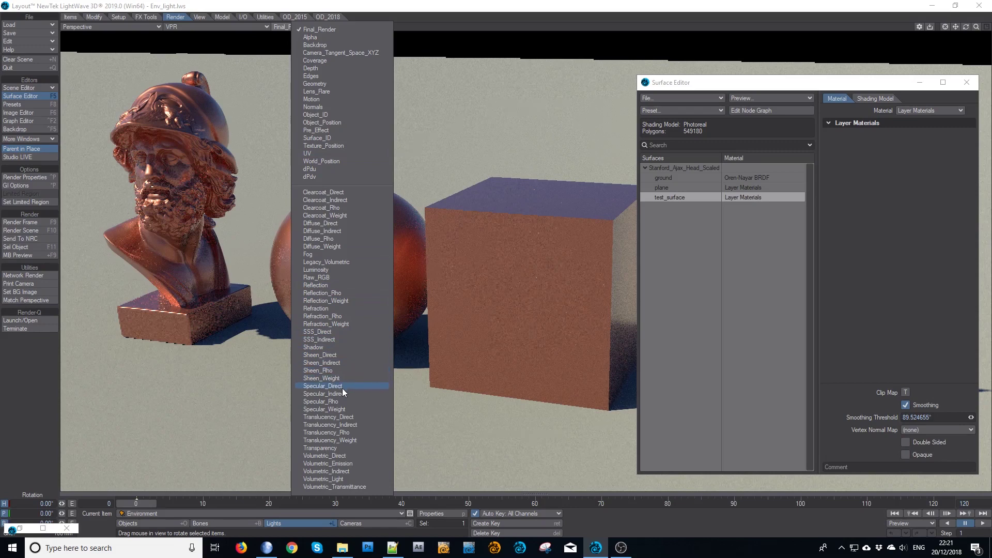
key("Escape")
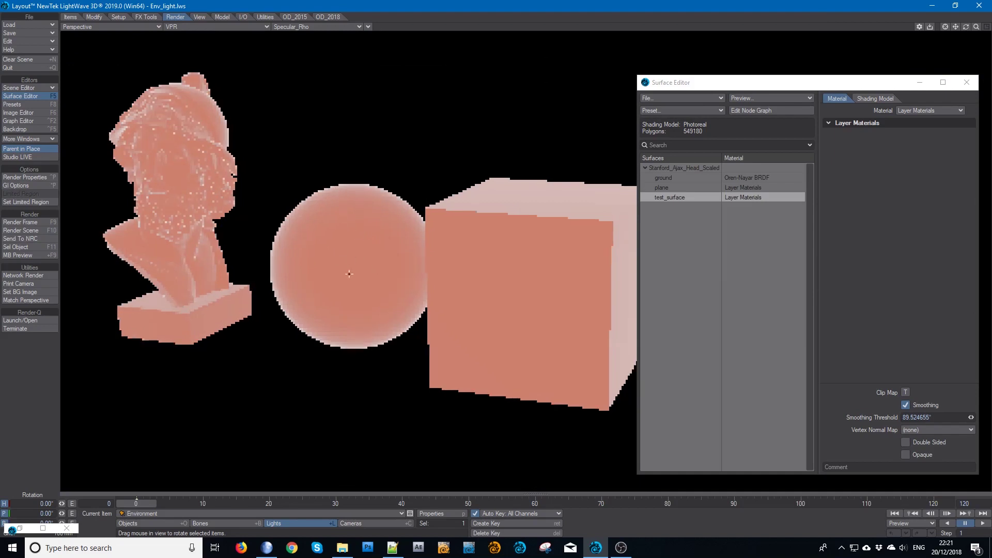
left_click(298, 27)
left_click(295, 13)
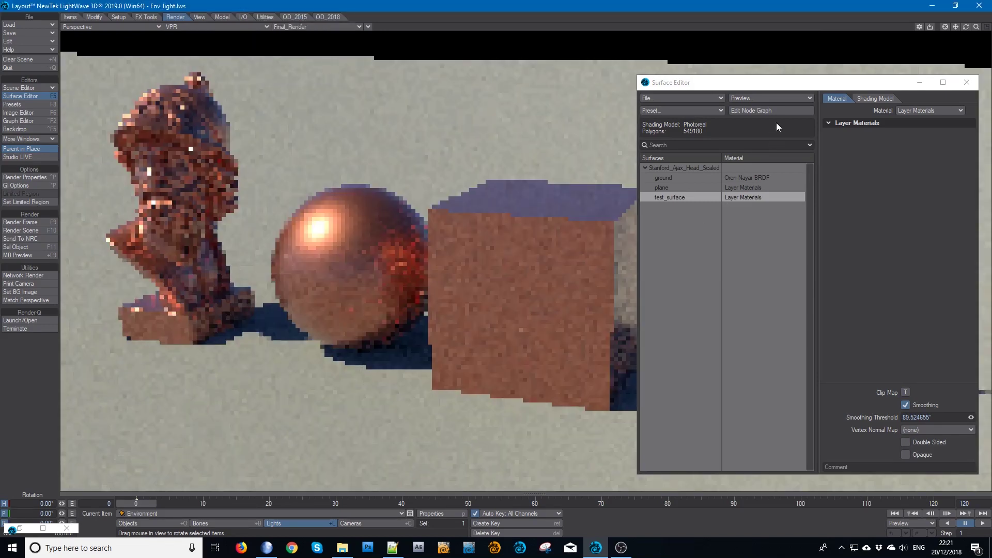
- Open the blue plane's surface node graph and delete its existing material nodes
left_click_drag(765, 86, 218, 52)
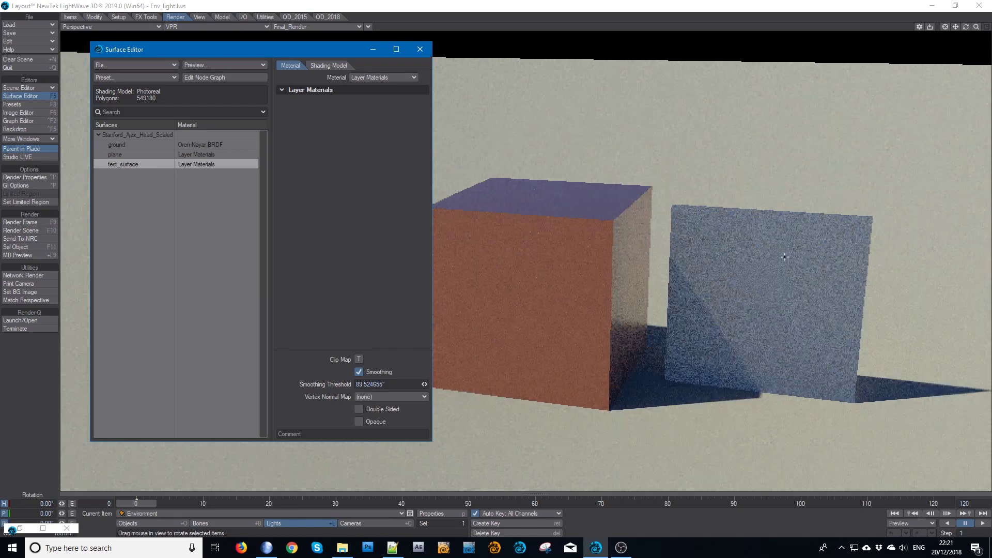
left_click(815, 279)
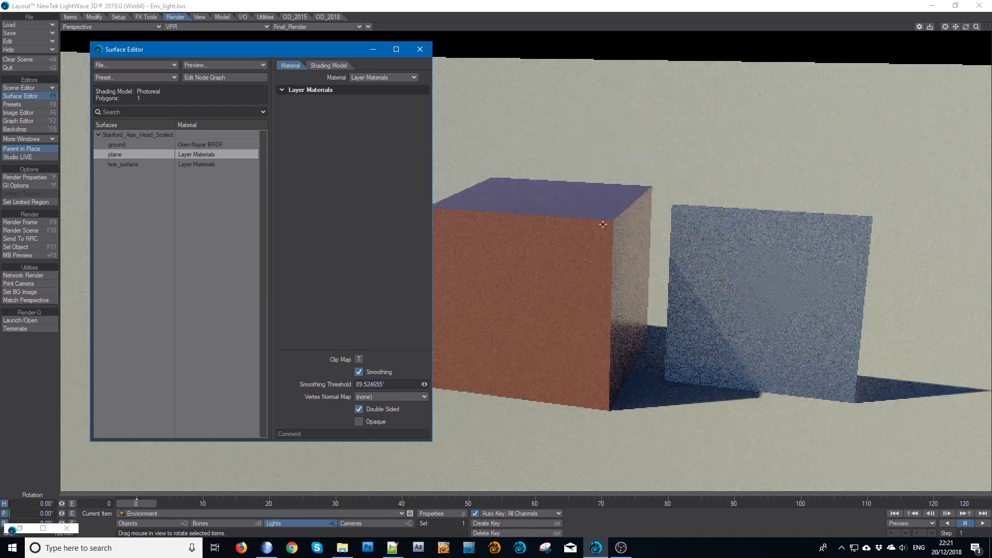
left_click(230, 77)
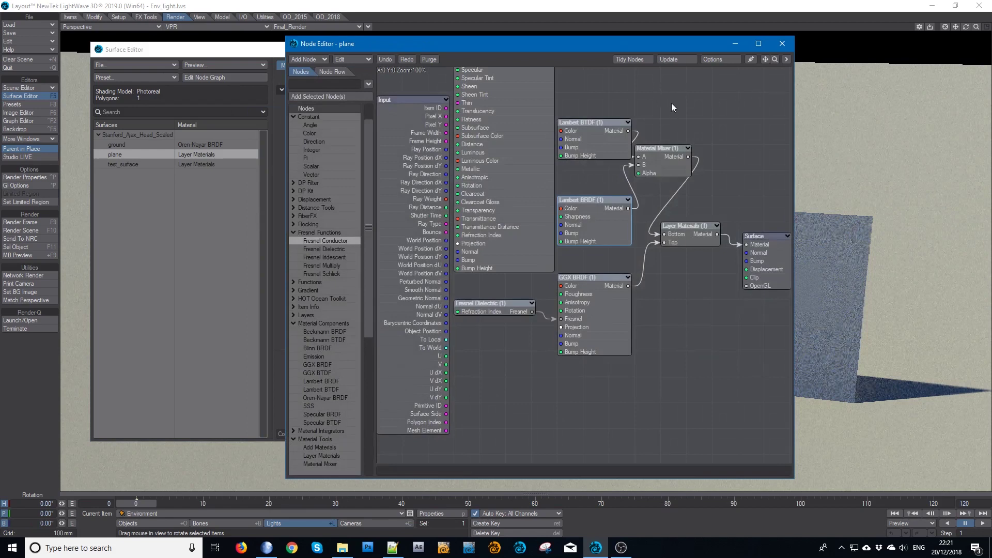
left_click_drag(695, 124, 500, 389)
key("Delete")
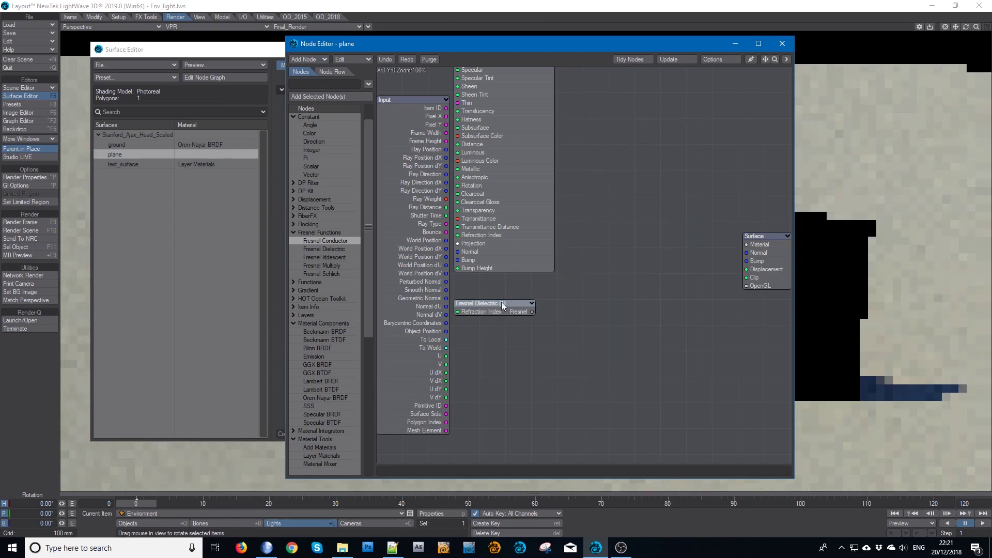
- Remove the leftover Fresnel Dielectric node and add a Specular BTDF node
left_click_drag(501, 303, 579, 303)
key("Delete")
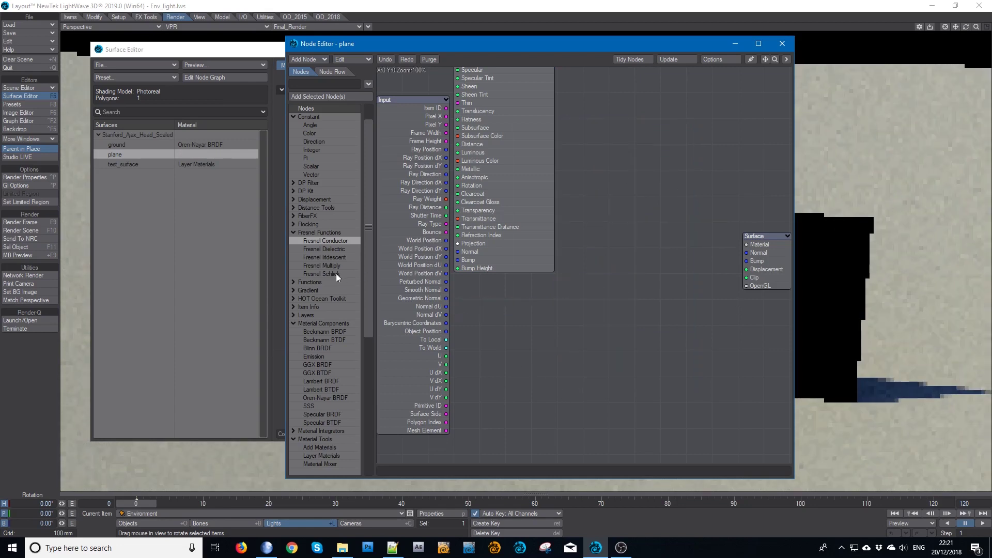
scroll(335, 312, "down", 4)
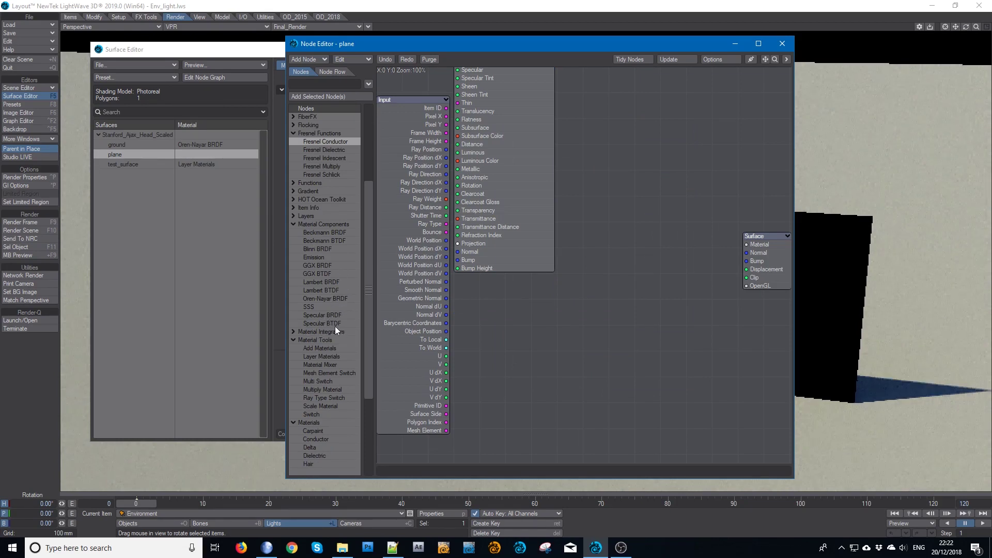
left_click_drag(318, 324, 746, 245)
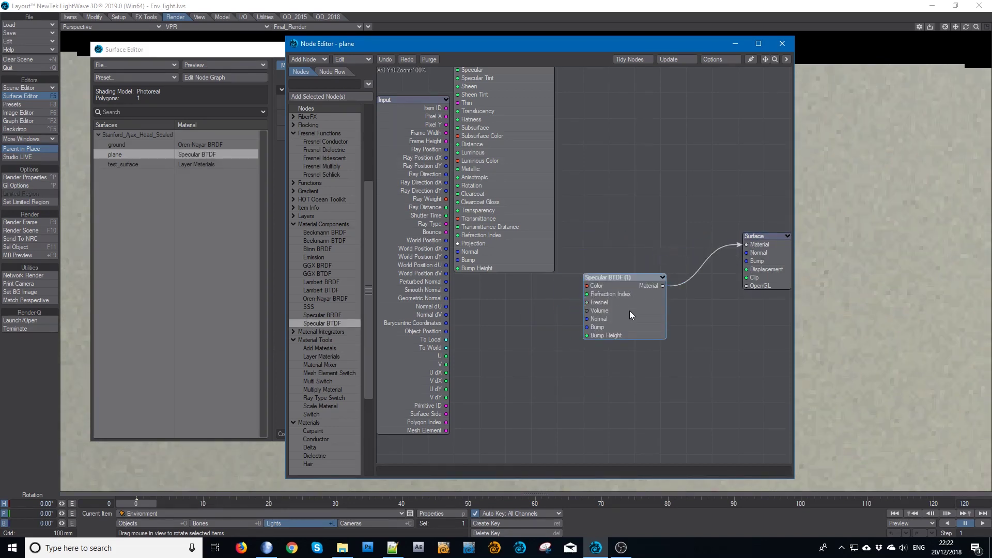
- Set the Specular BTDF Refraction Index to 1.0
left_click_drag(593, 45, 323, 59)
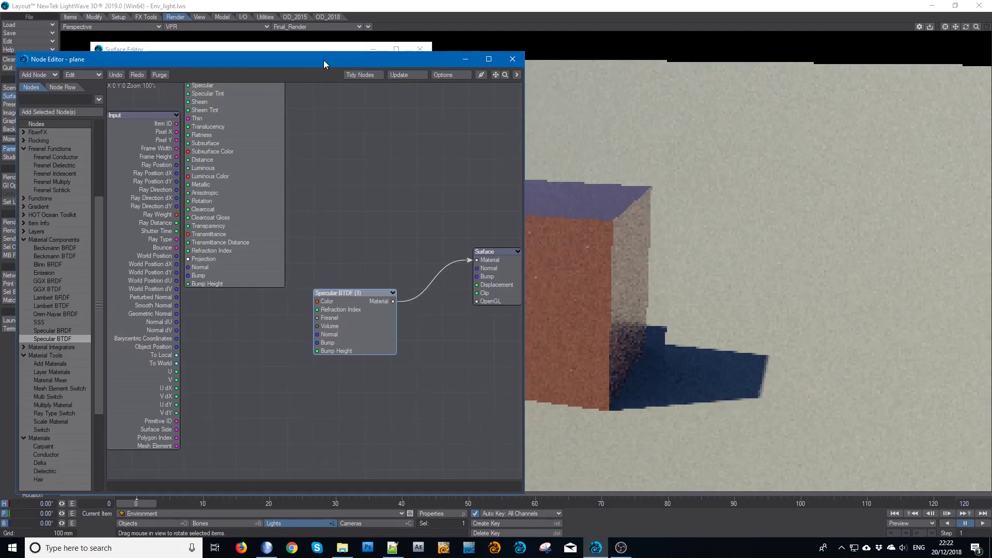
double_click(358, 309)
left_click(502, 274)
type("1")
key("Tab")
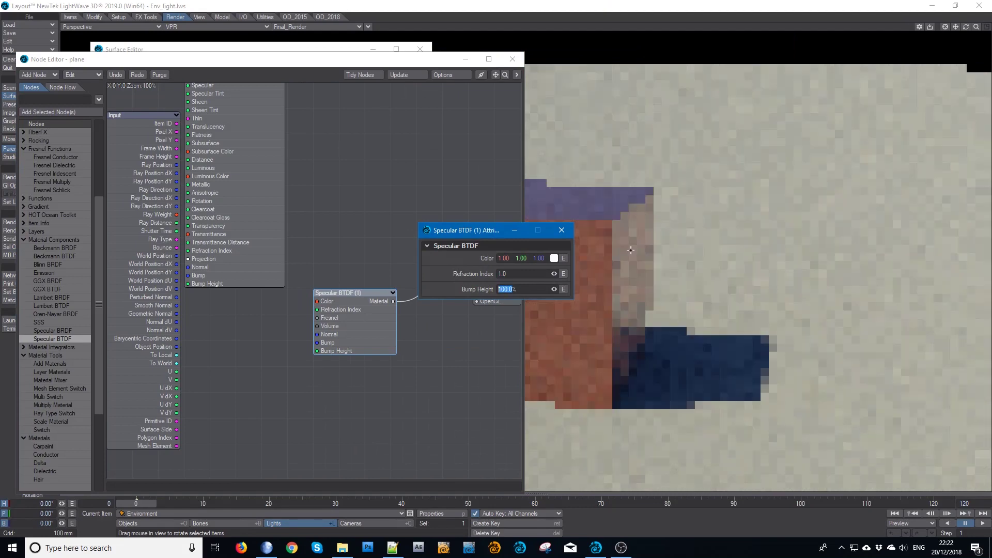
- Tint the Specular BTDF pale green (0.67, 1.00, 0.79), strengthening the green on a second pass
left_click(555, 259)
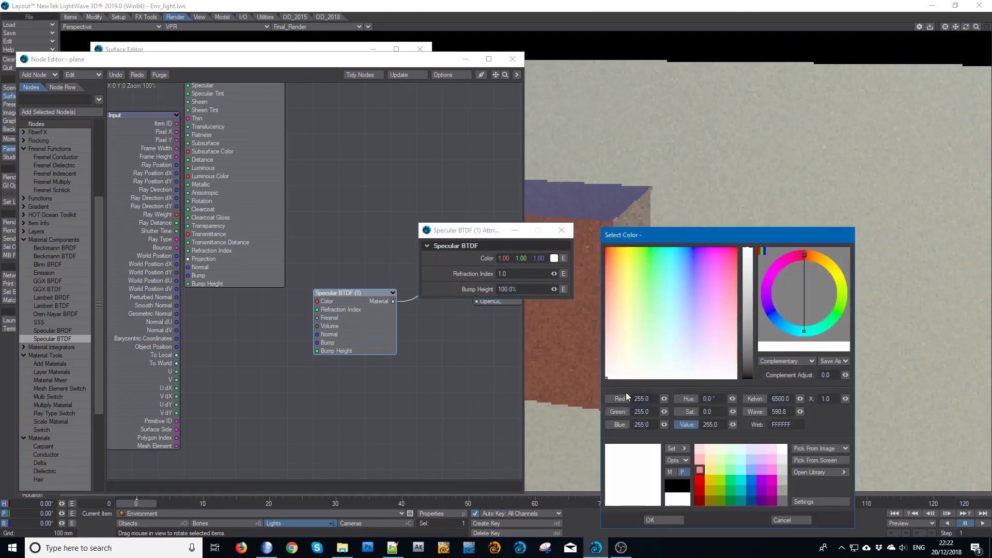
left_click_drag(613, 380, 657, 362)
left_click(677, 519)
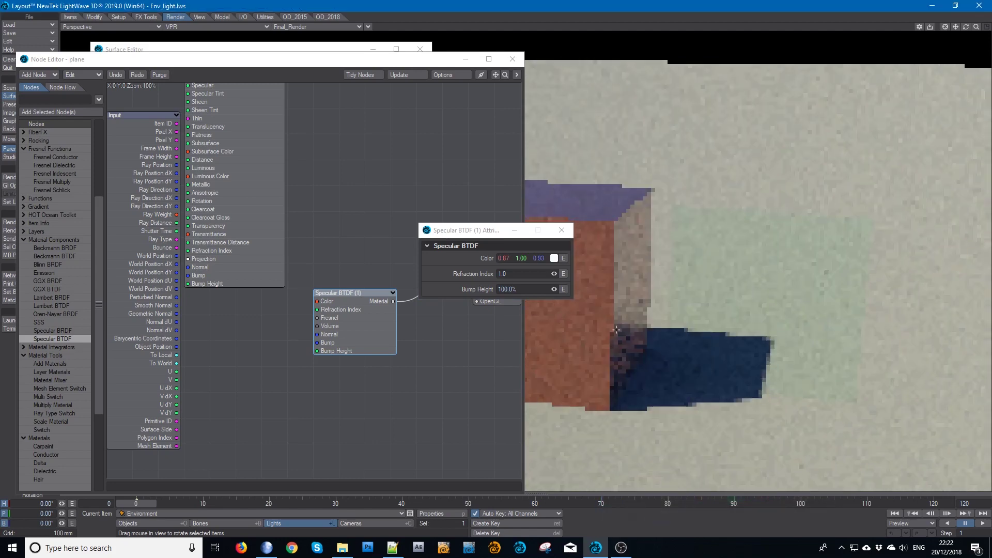
left_click(554, 258)
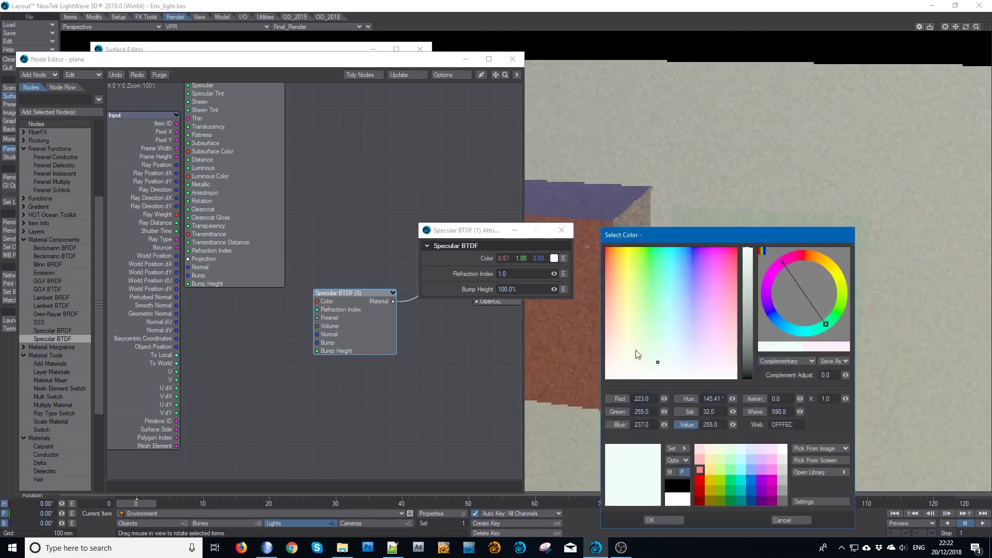
left_click_drag(660, 360, 657, 335)
left_click(667, 520)
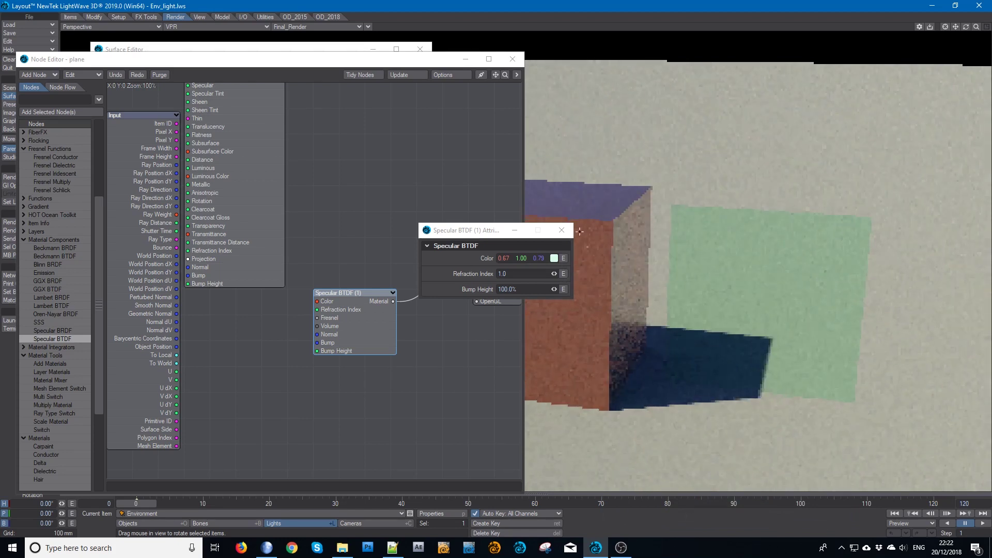
left_click_drag(472, 233, 349, 114)
- Add a GGX BRDF node near the Surface node, moving Specular BTDF lower left
left_click_drag(355, 350, 278, 377)
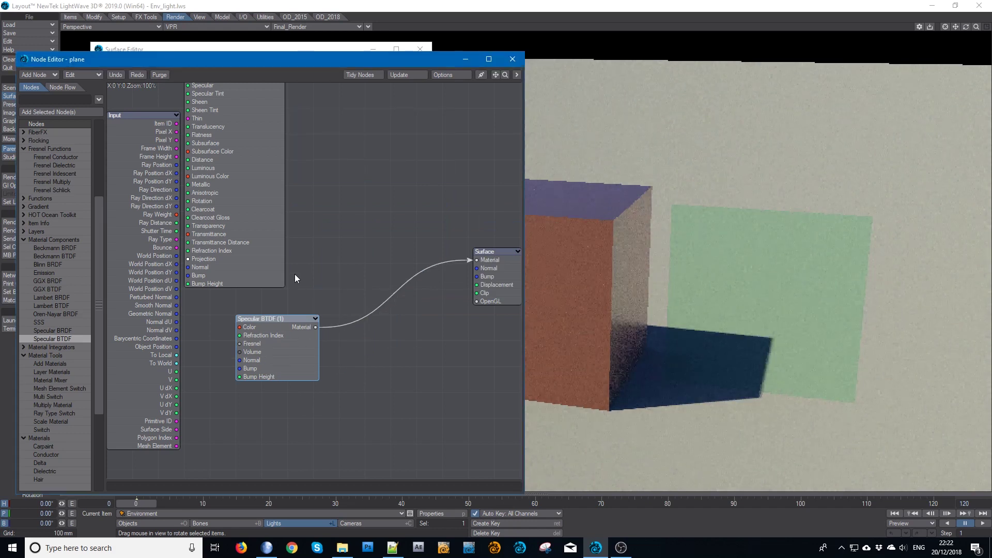
double_click(52, 280)
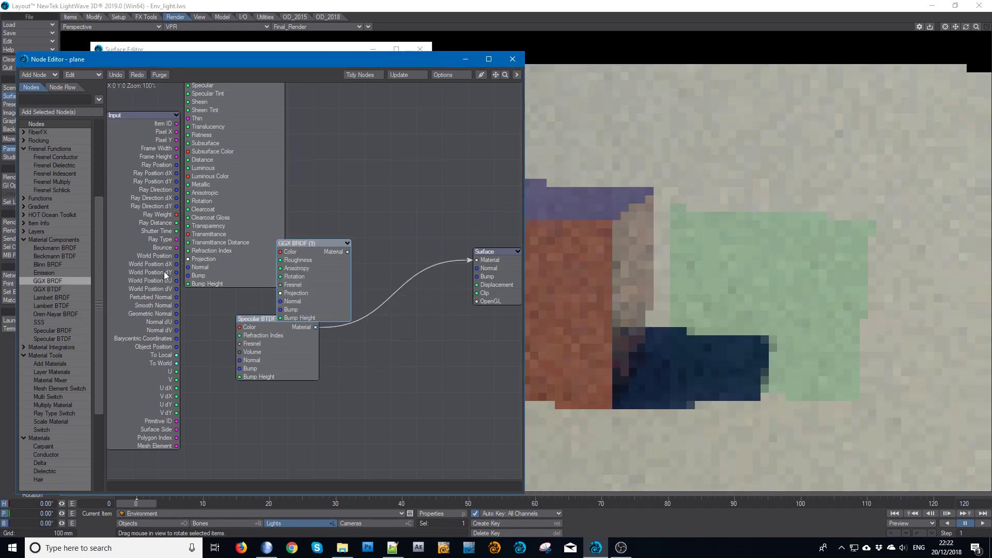
left_click_drag(287, 282, 325, 254)
left_click_drag(208, 235, 207, 210)
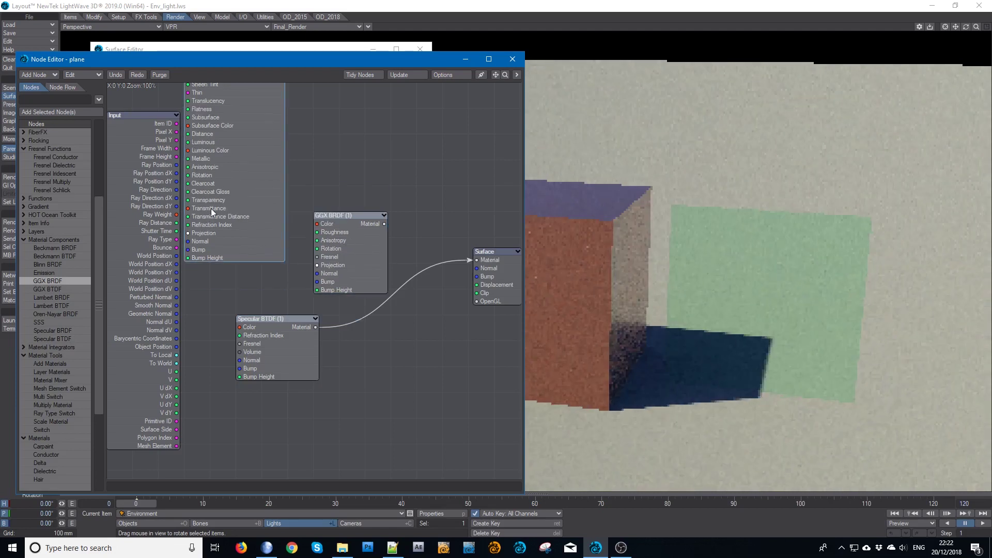
- Add a Layer Materials node with GGX BRDF as Top and Specular BTDF as Bottom
double_click(64, 373)
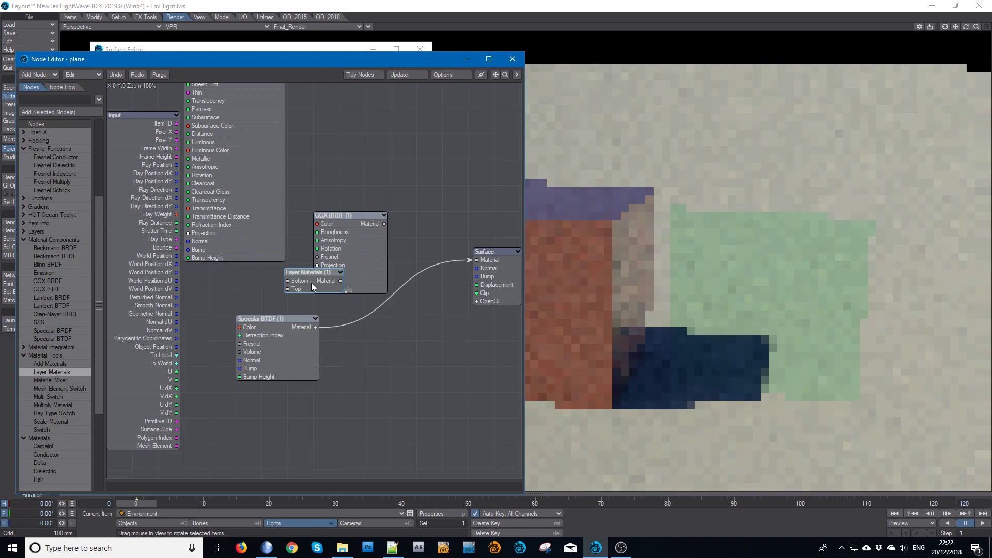
left_click_drag(301, 285, 408, 334)
left_click_drag(384, 224, 395, 335)
left_click_drag(316, 332, 477, 260)
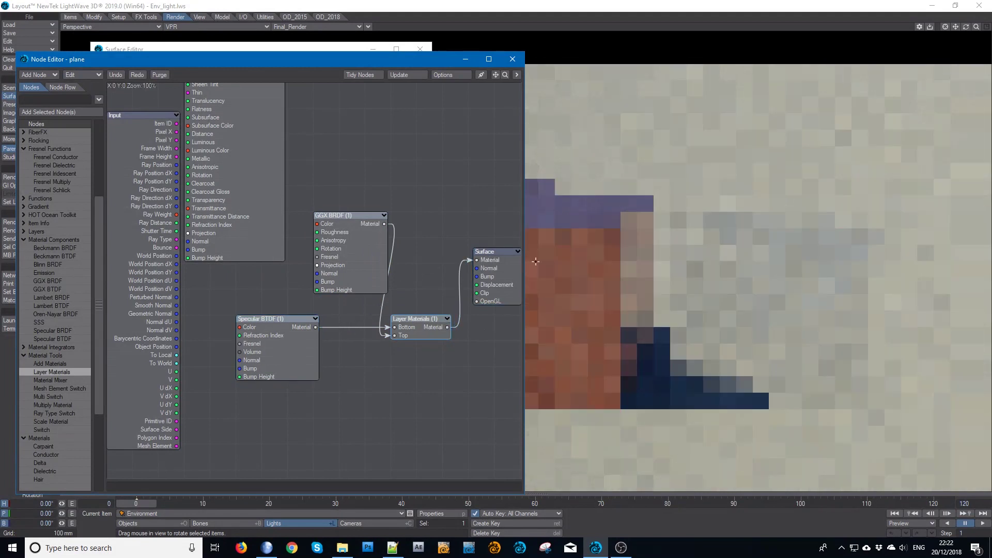
- Set GGX BRDF roughness to 5% and feed a Fresnel Dielectric node into its Fresnel input
double_click(340, 249)
left_click(347, 157)
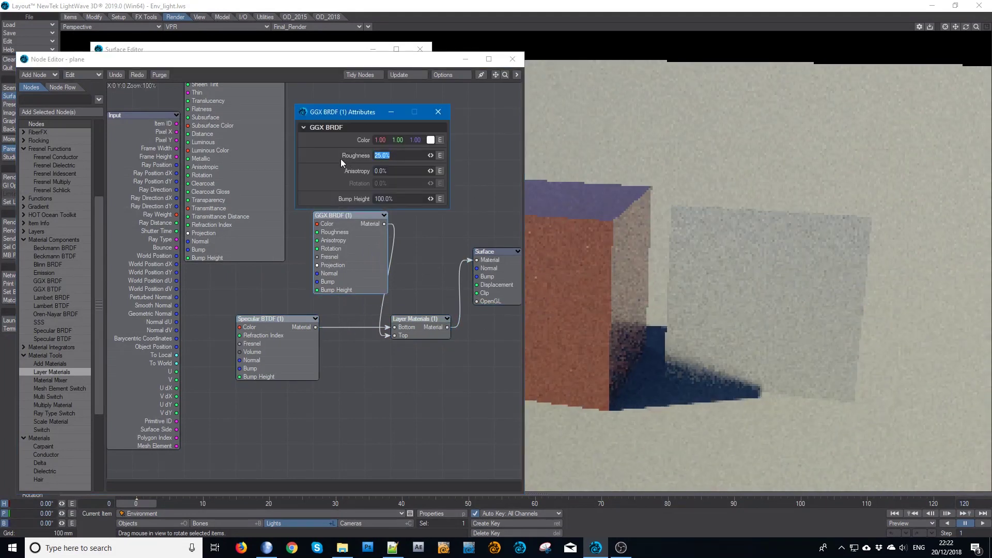
type("5")
key("Tab")
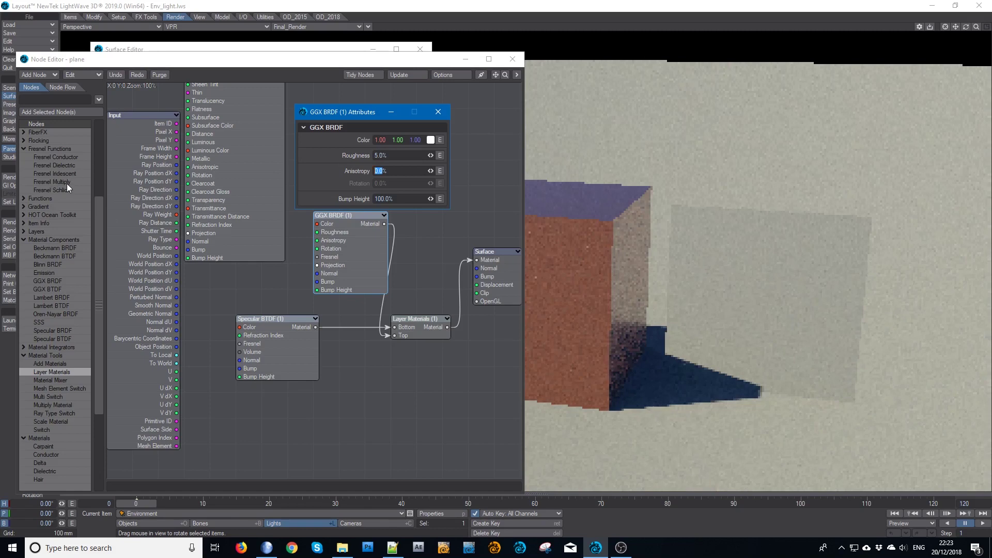
left_click_drag(72, 164, 317, 257)
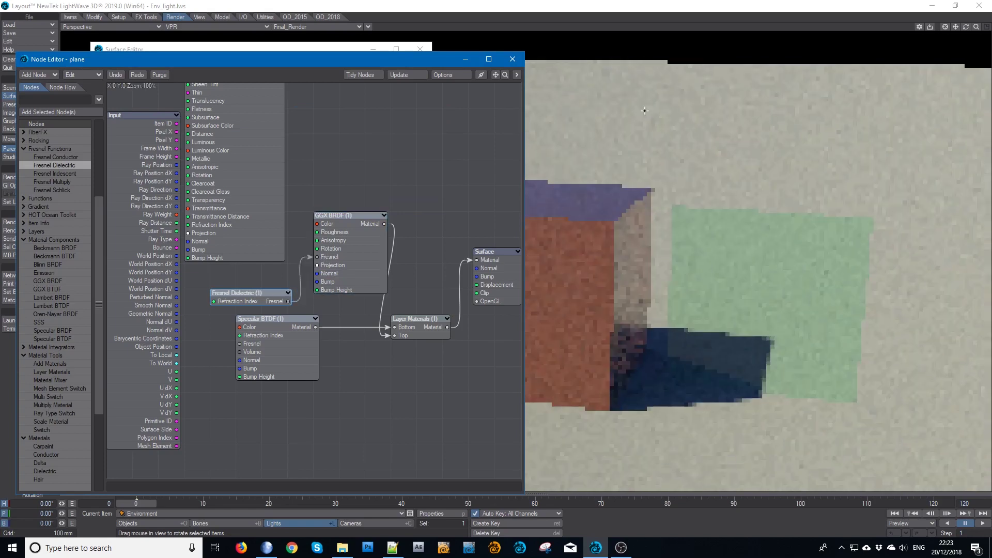
left_click(512, 59)
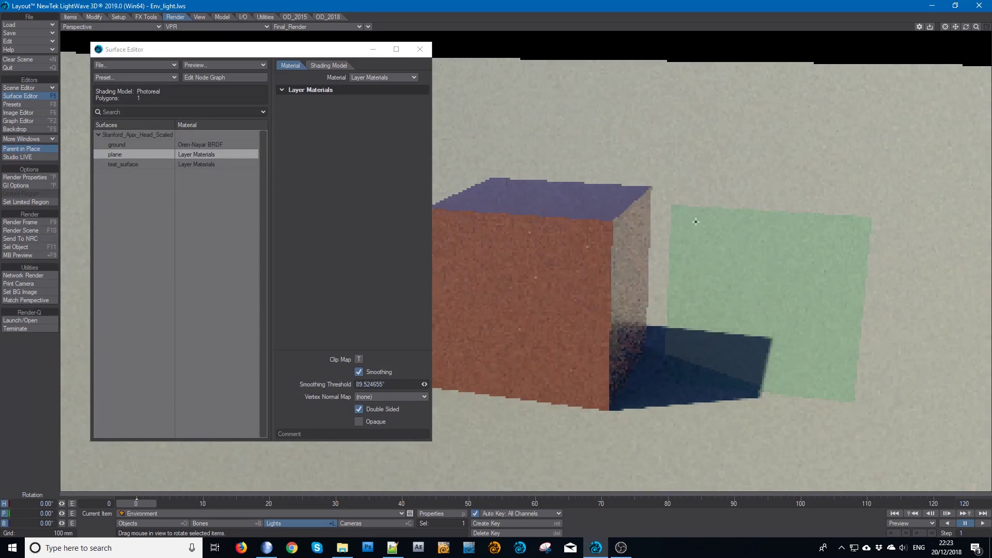
- Close the Surface Editor and orbit the VPR view around the copper bust, cube and green pane
left_click(420, 49)
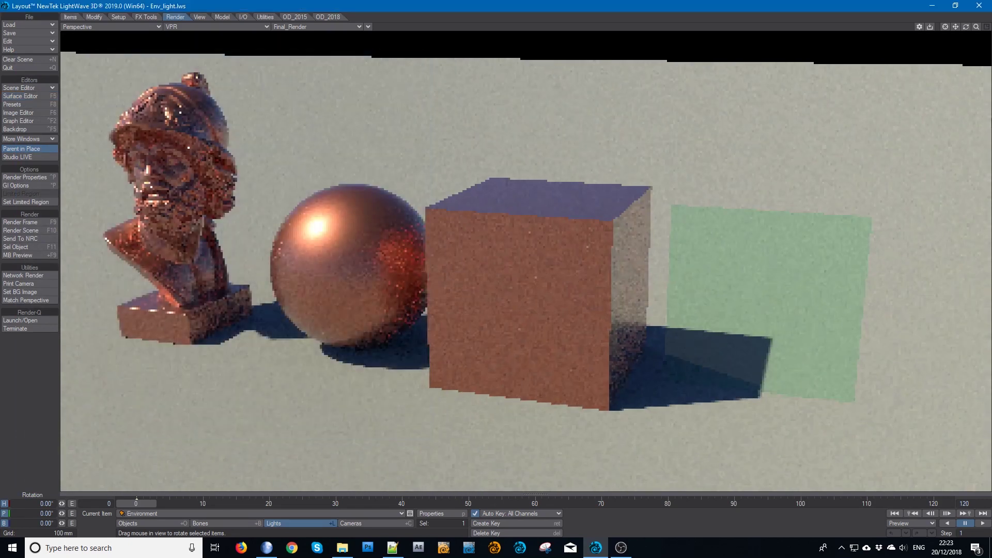
left_click_drag(965, 28, 378, 64)
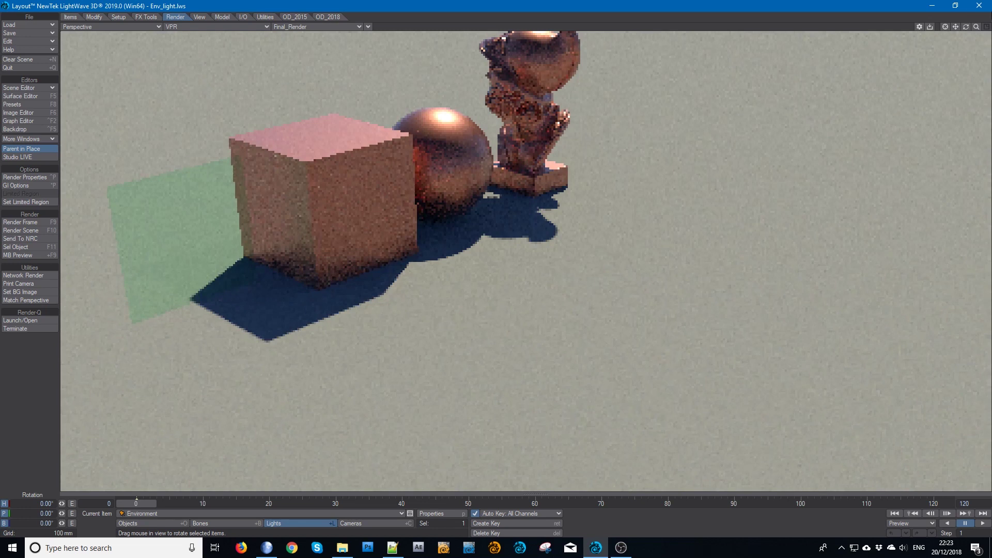
left_click_drag(966, 27, 634, 224)
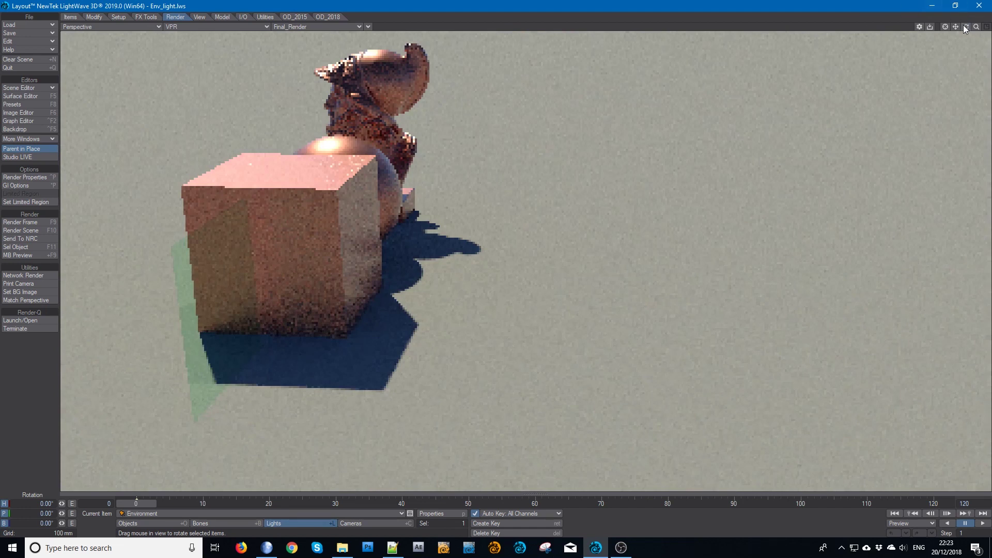
left_click_drag(966, 27, 812, 112)
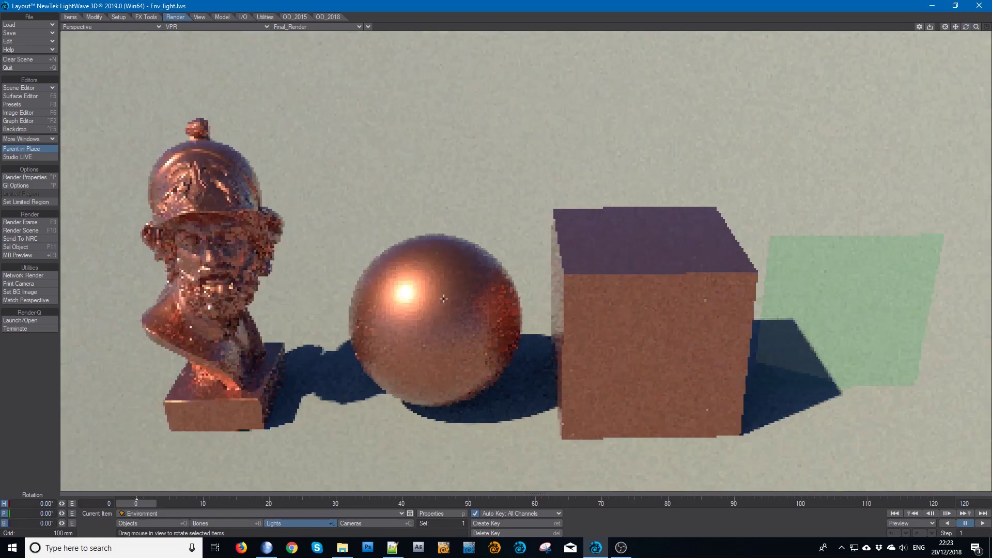
- Delete test_surface's old BRDF and Fresnel nodes and make the surface double sided
key("F5")
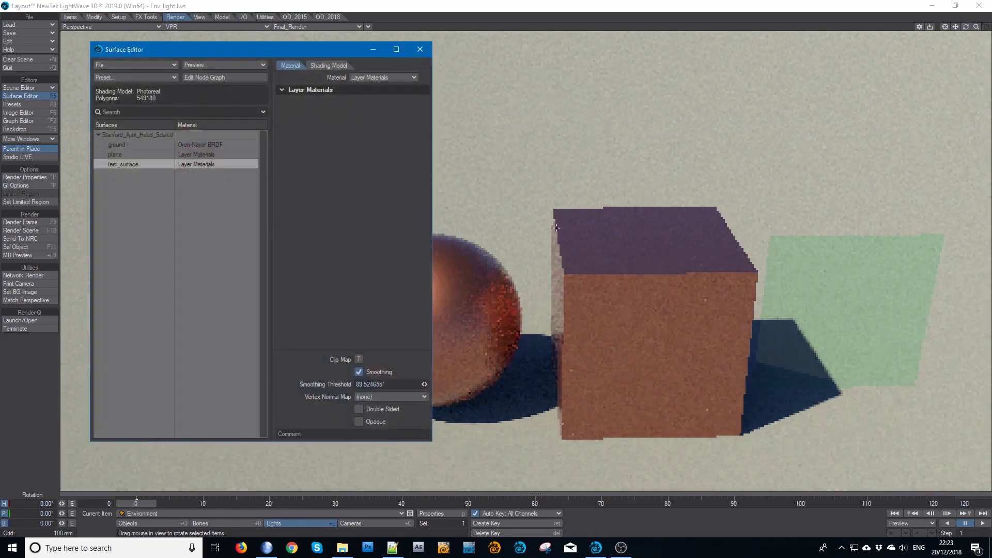
left_click(201, 78)
left_click_drag(424, 137, 184, 325)
key("Delete")
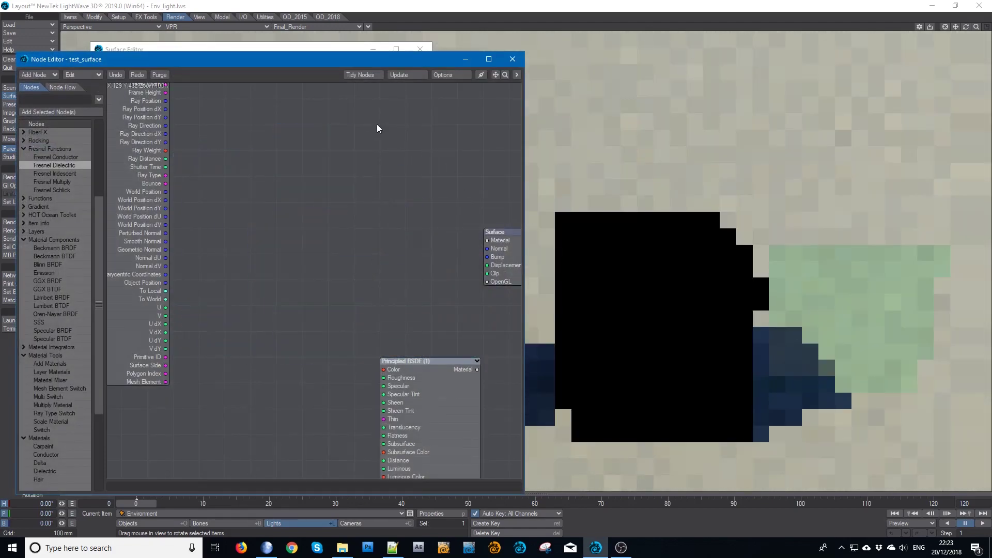
left_click_drag(316, 62, 705, 44)
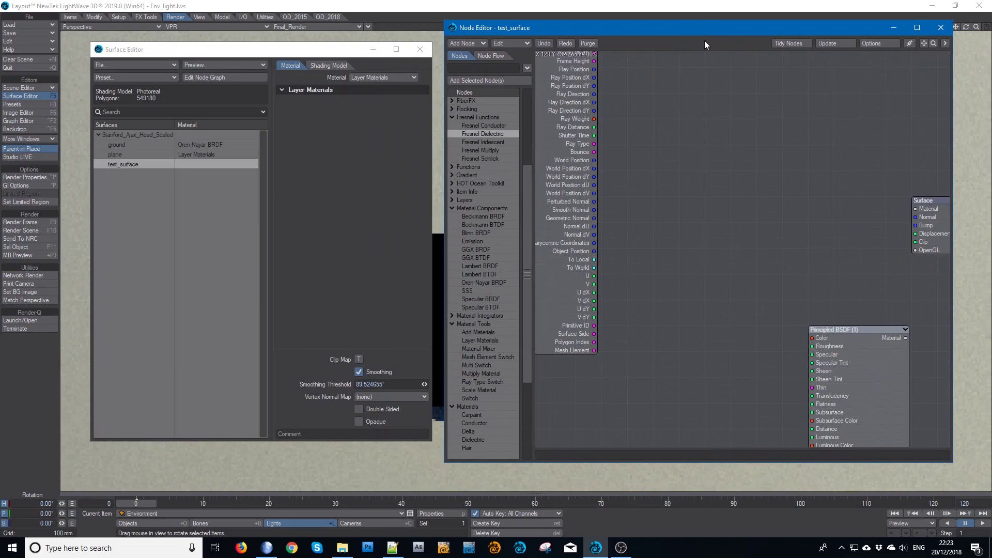
left_click(361, 409)
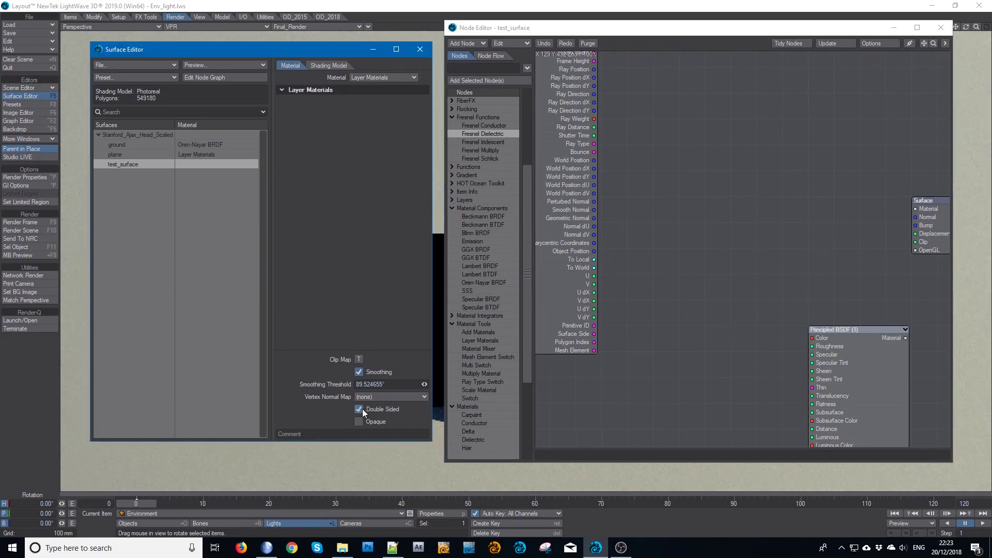
left_click(378, 50)
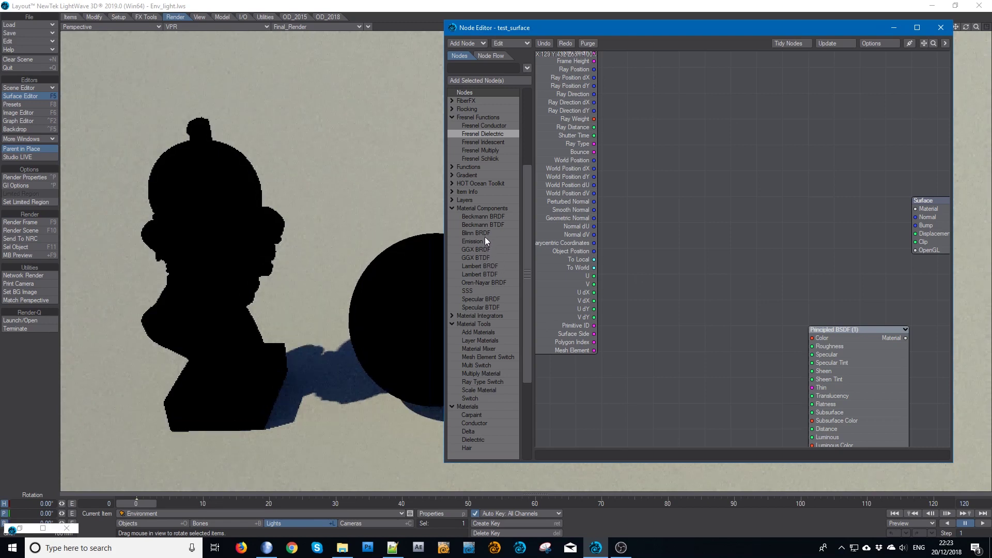
- Add a GGX BRDF node and a Specular BTDF node wired to the Surface input
double_click(488, 250)
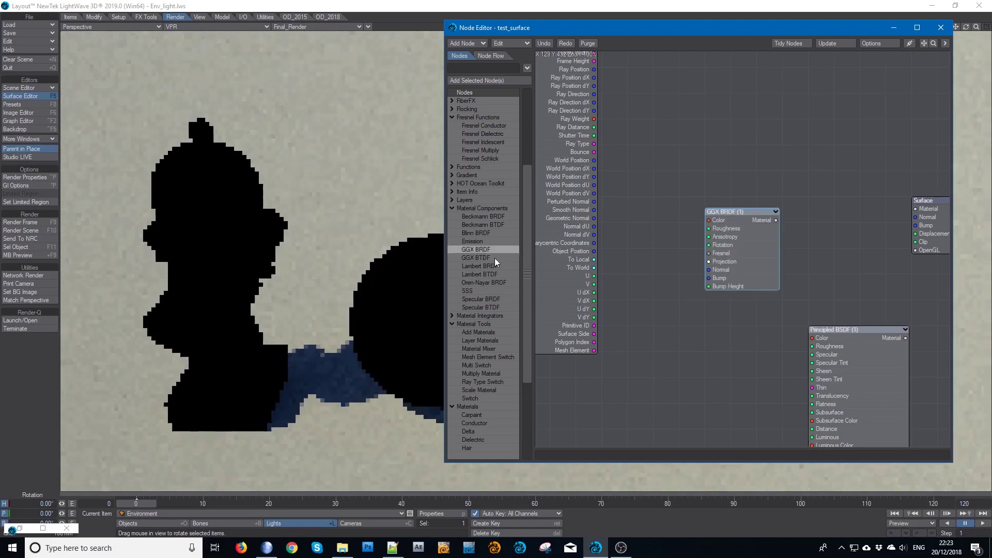
left_click_drag(733, 243, 733, 154)
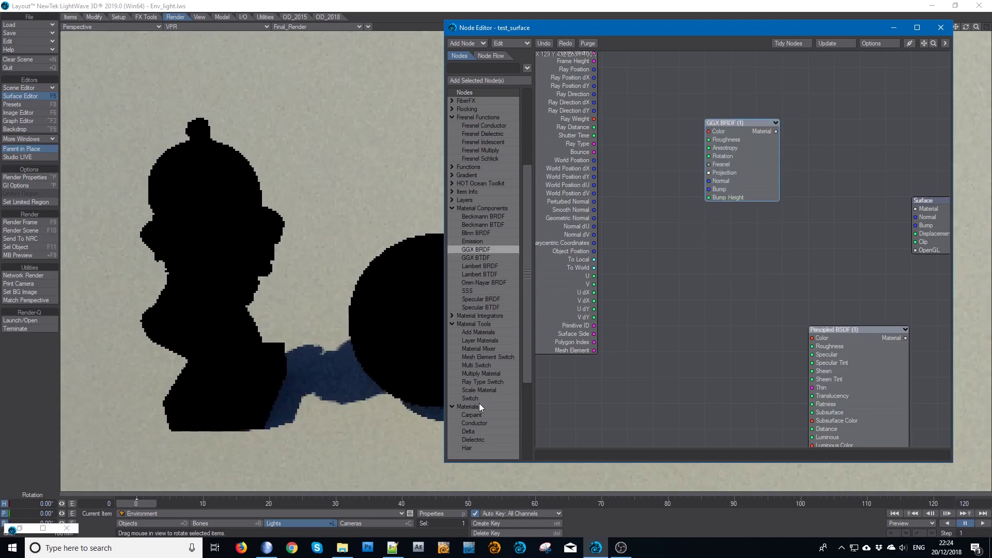
left_click(492, 308)
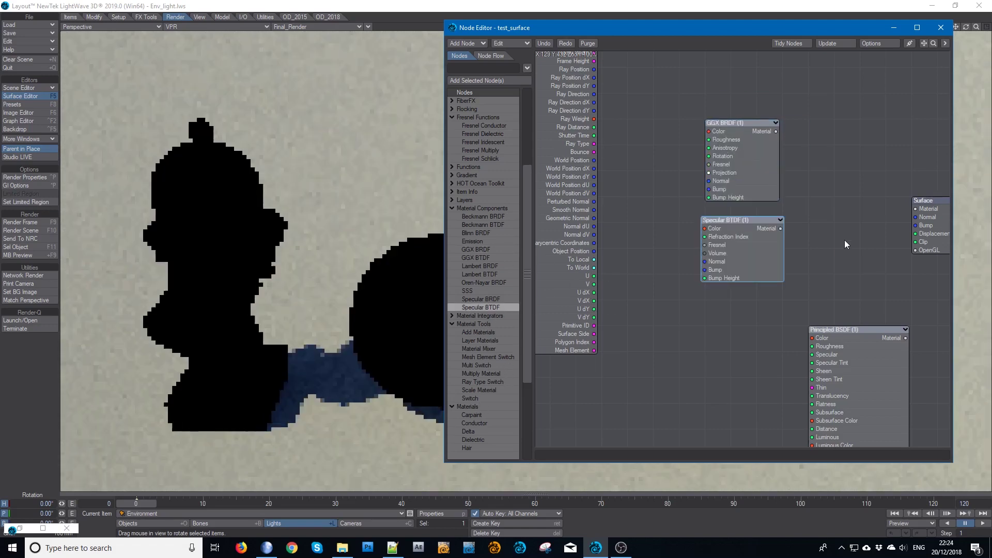
left_click_drag(781, 228, 916, 209)
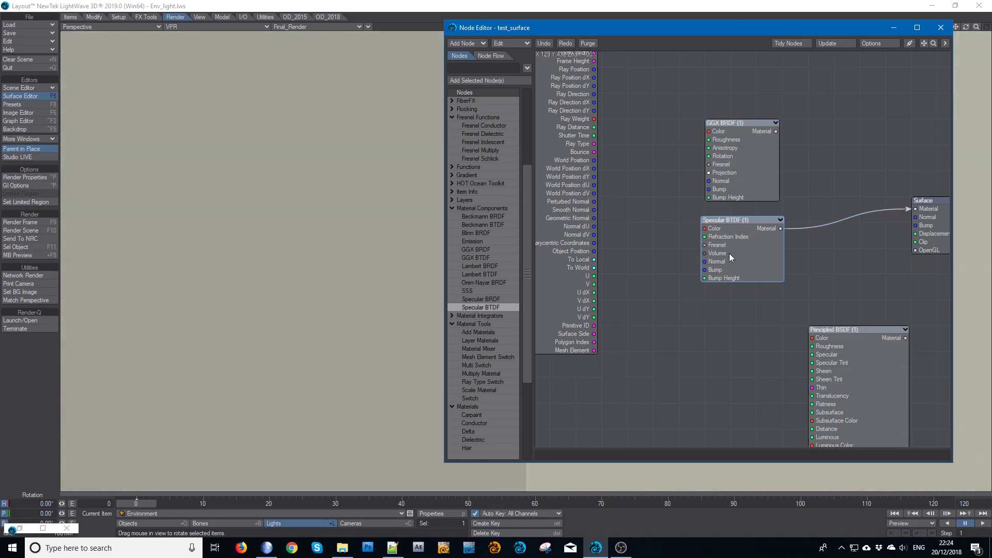
- Set the Specular BTDF refraction index to 1.0
double_click(730, 254)
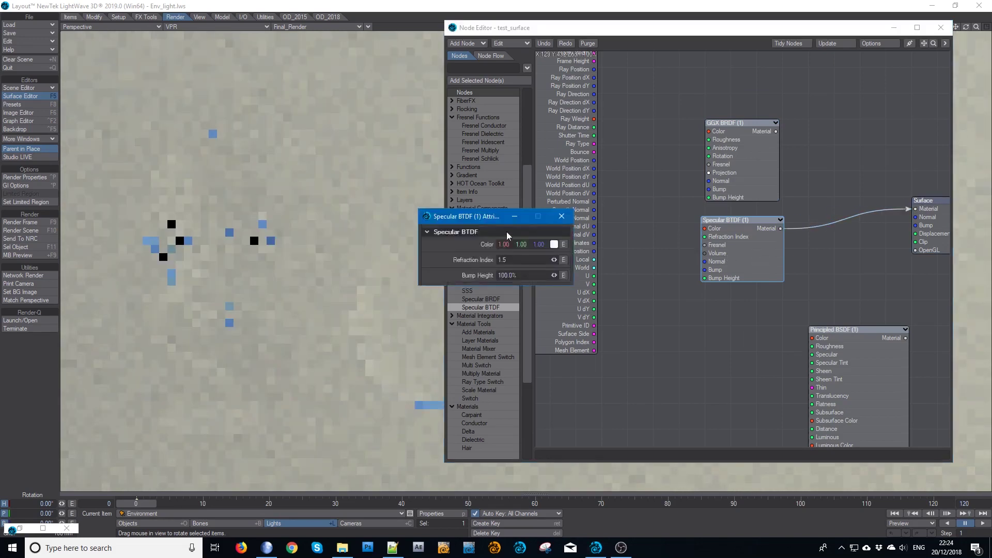
left_click(517, 260)
type("1")
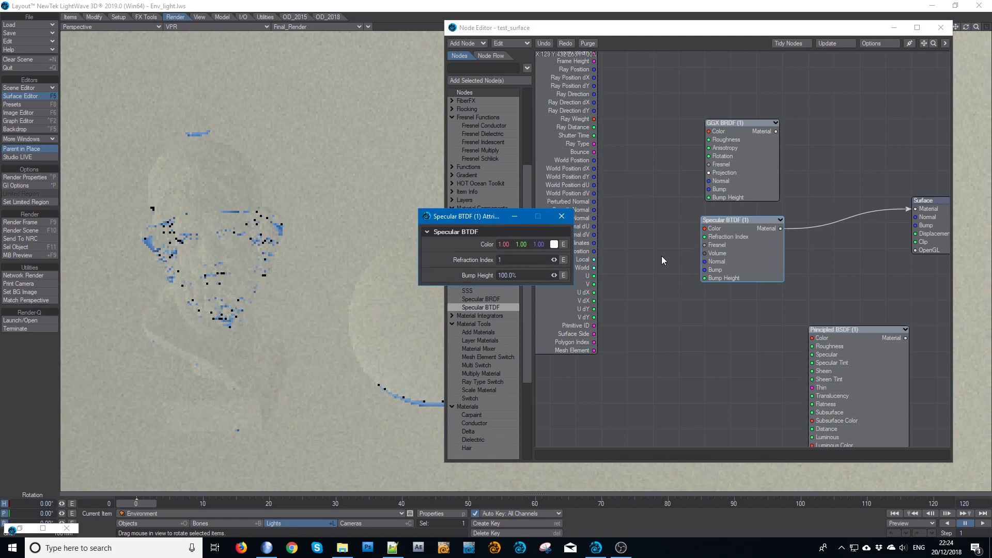
key("Tab")
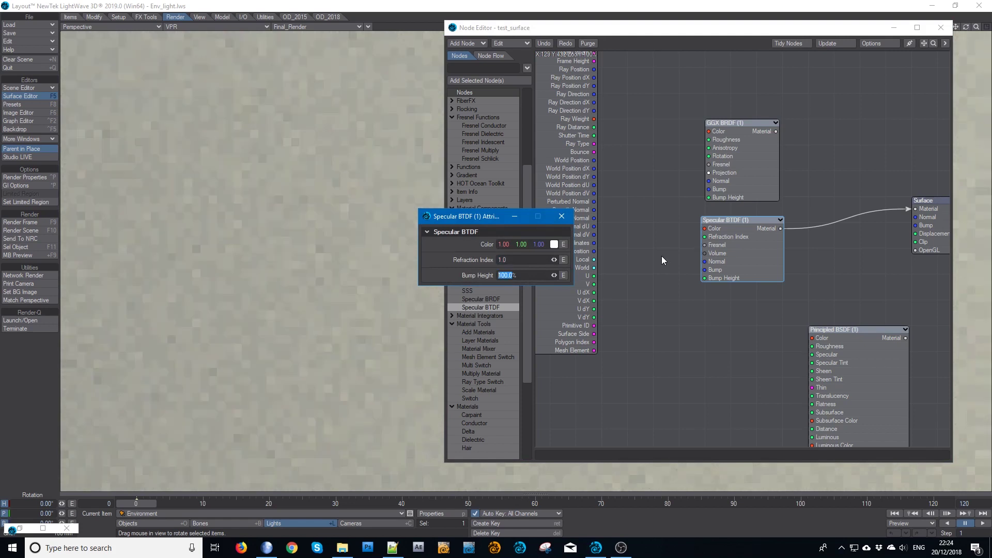
left_click(567, 220)
left_click_drag(744, 258, 749, 290)
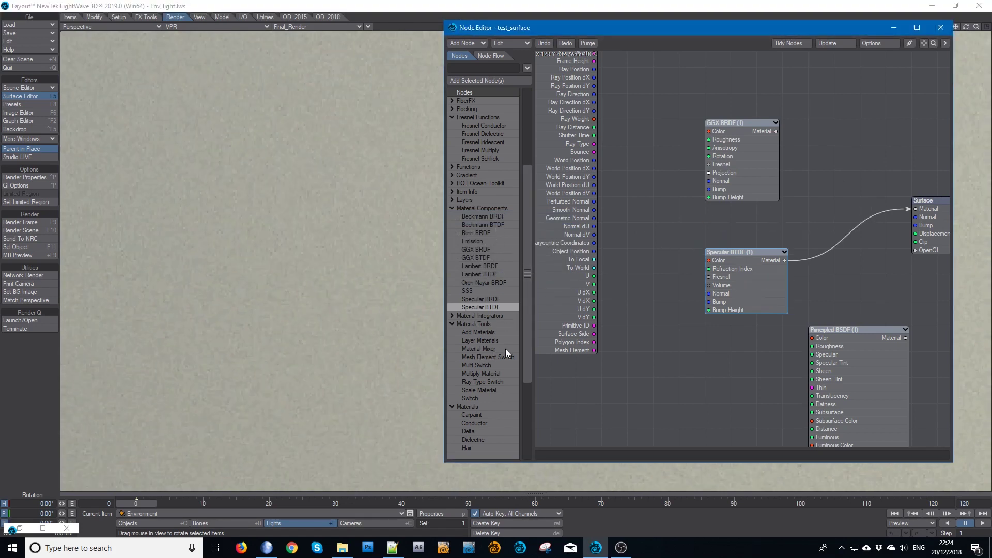
- Add a Layer Materials node fed by Specular BTDF and GGX BRDF
left_click_drag(492, 341, 816, 213)
left_click_drag(785, 260, 812, 209)
left_click(776, 131)
left_click_drag(776, 131, 915, 209)
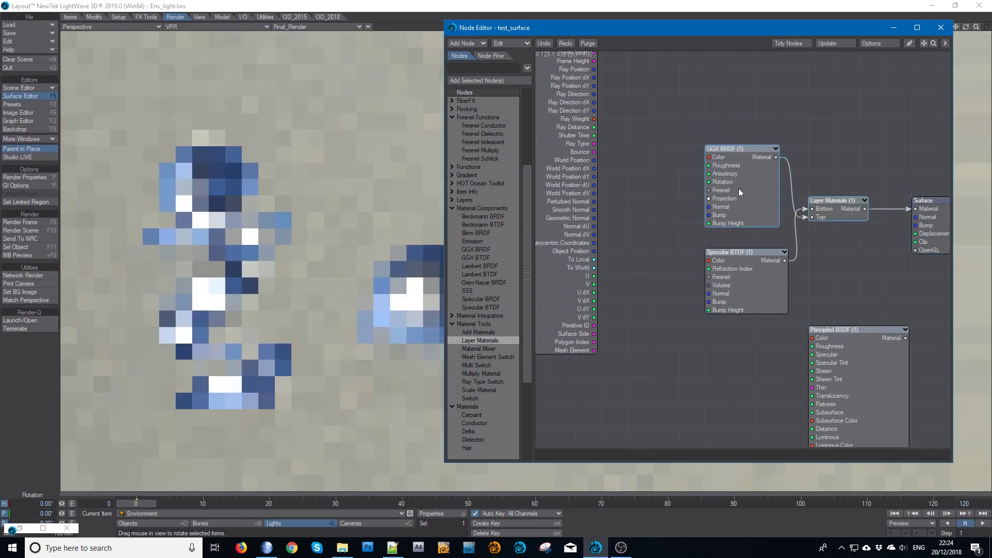
- Set the GGX BRDF roughness to 5%
left_click_drag(739, 189, 732, 157)
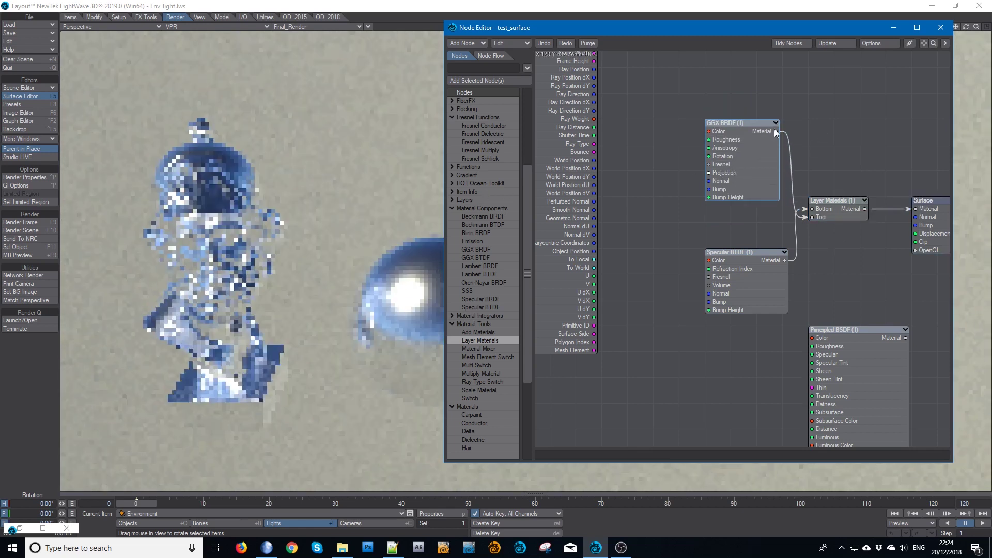
double_click(755, 146)
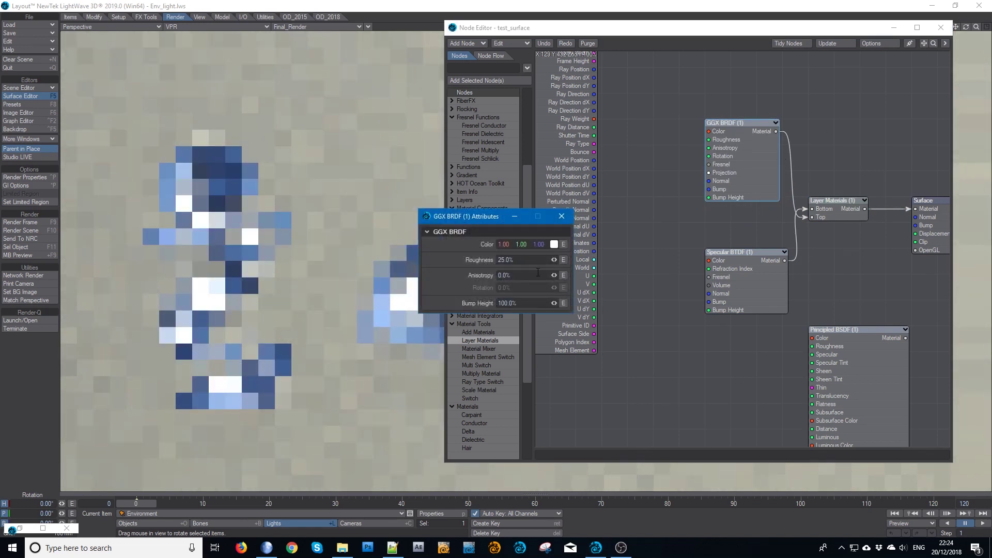
left_click(517, 260)
type("5")
key("Tab")
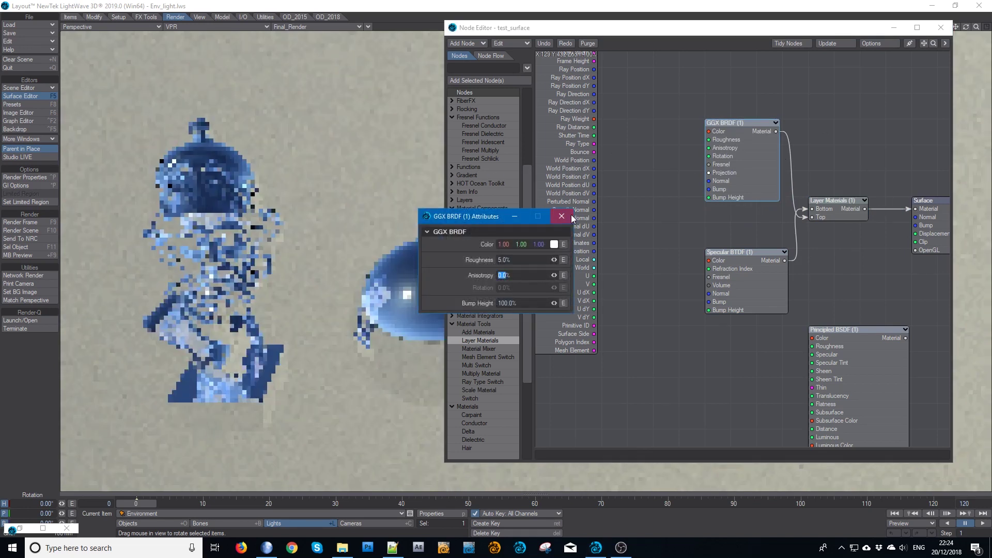
left_click(562, 216)
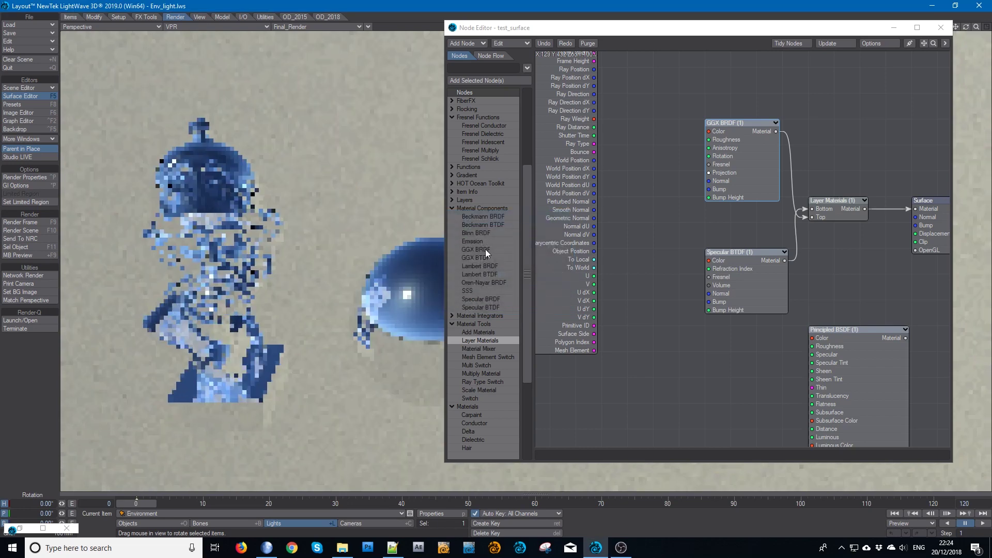
- Add Fresnel Multiply and Fresnel Iridescent nodes, feeding Fresnel Multiply into GGX BRDF's Fresnel
left_click_drag(488, 150, 676, 199)
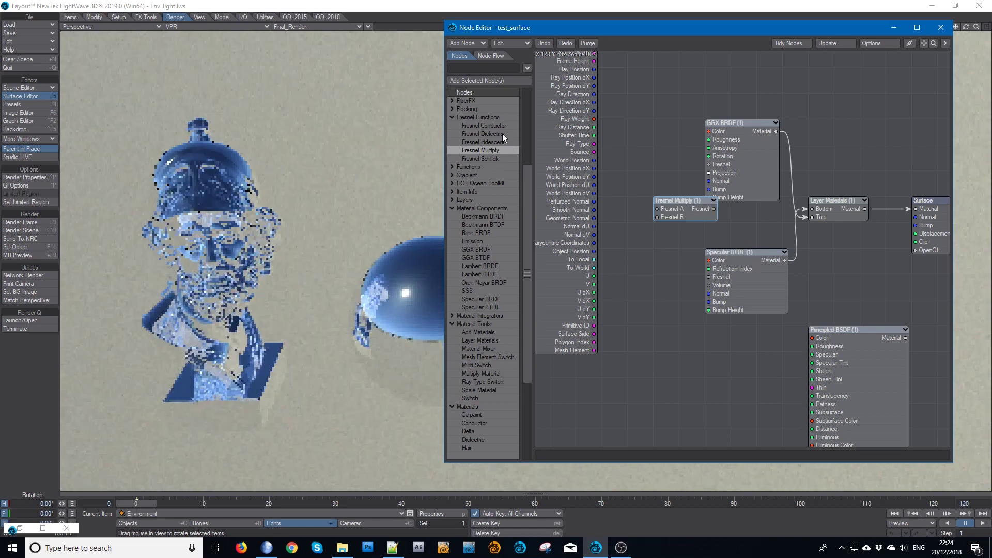
left_click_drag(501, 140, 670, 217)
left_click_drag(752, 244, 722, 164)
left_click_drag(652, 156, 678, 182)
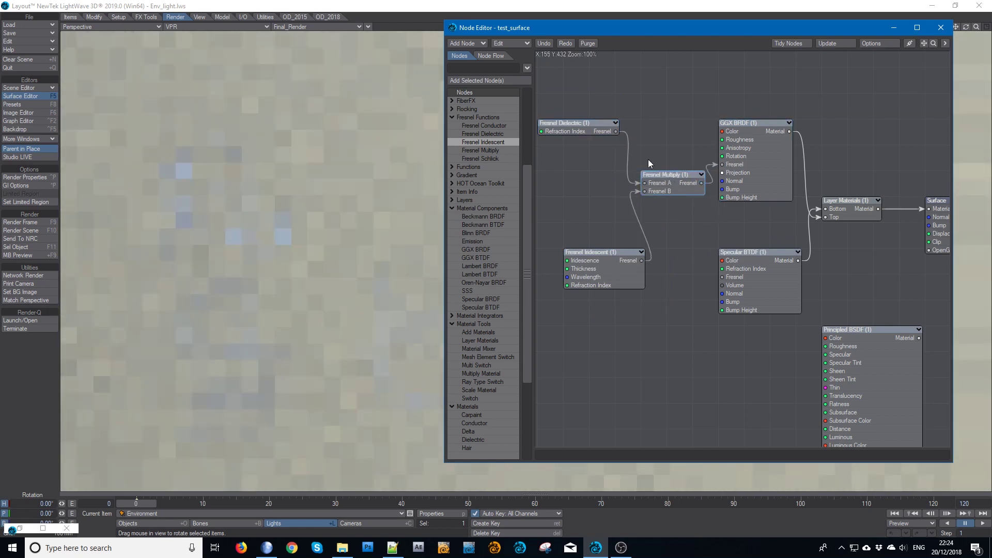
double_click(591, 263)
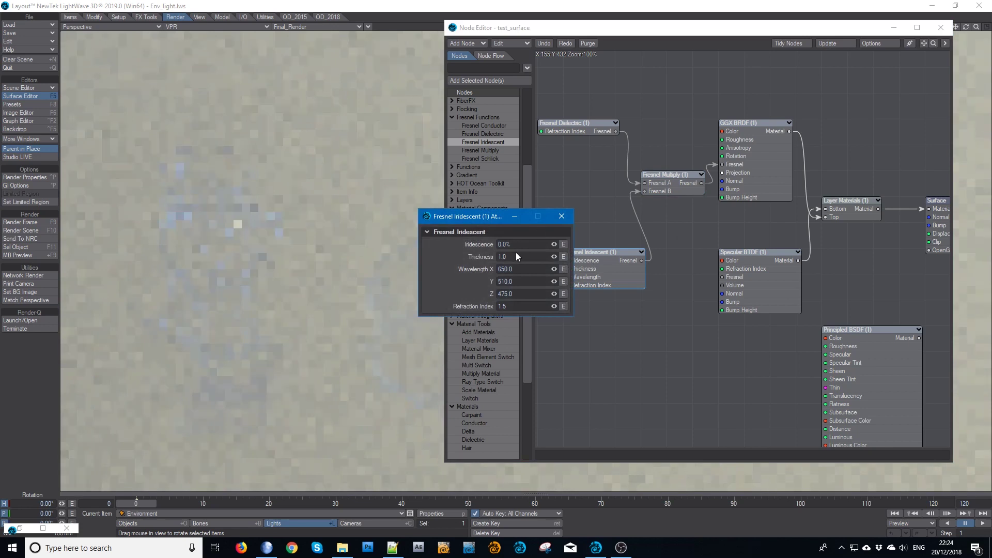
left_click(509, 245)
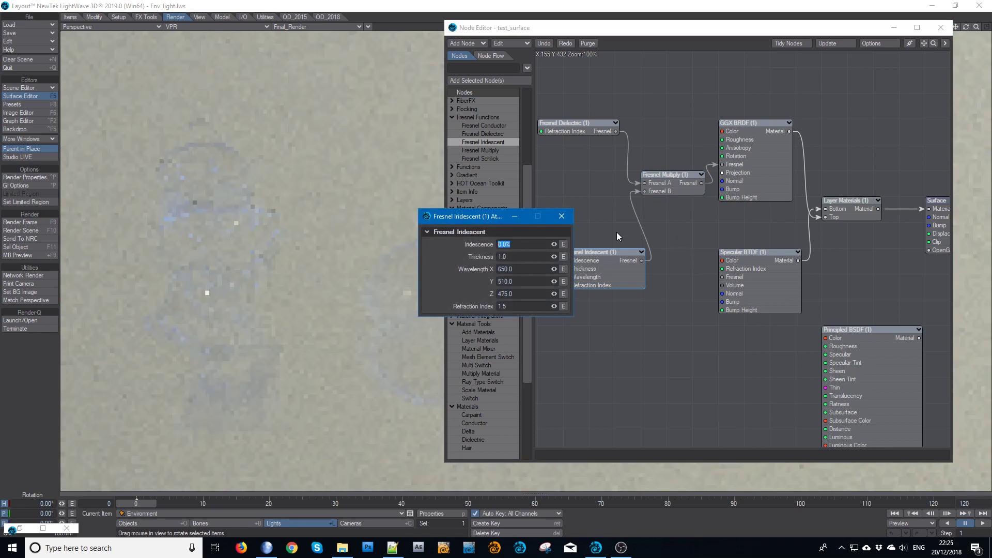
left_click(560, 217)
key("F5")
- Darken the ground surface colour to 0.04 grey
left_click_drag(413, 102, 406, 102)
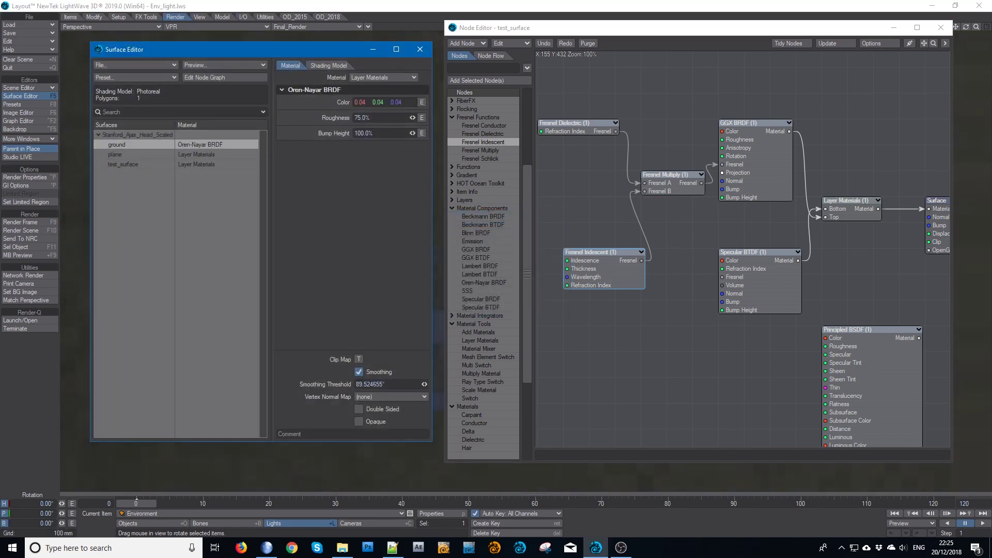
left_click(420, 49)
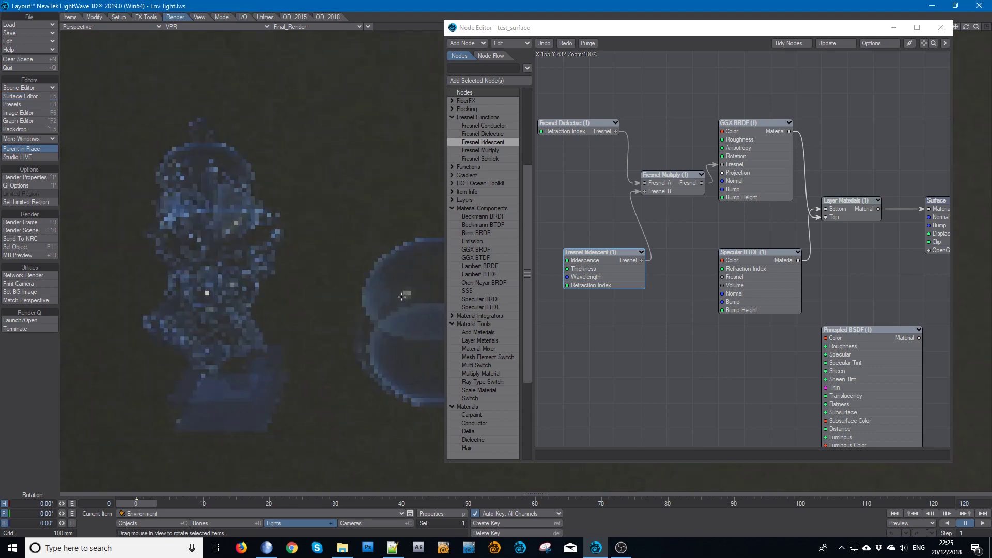
key("F5")
left_click_drag(337, 55, 191, 93)
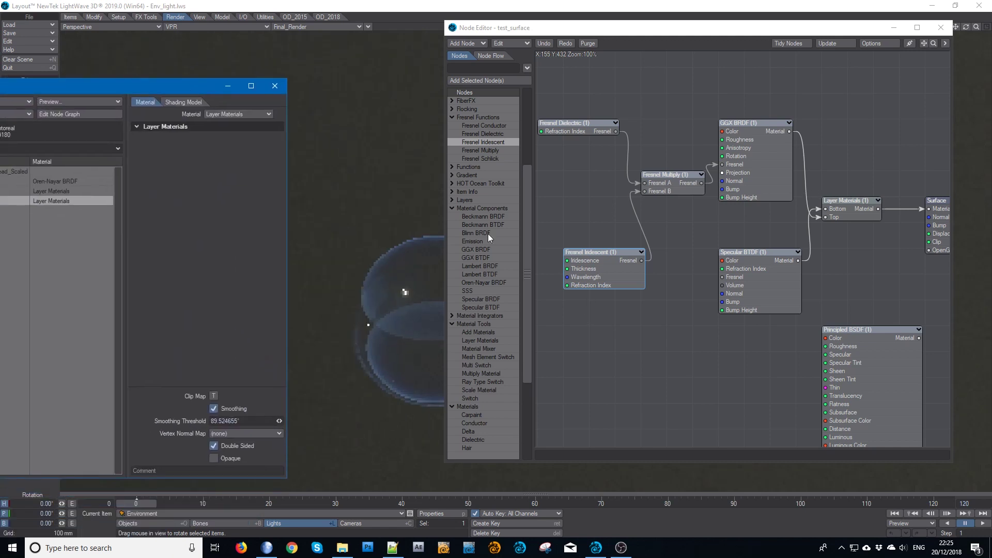
left_click(228, 86)
- Give Fresnel Iridescent 100% iridescence and a film thickness of 49.32
double_click(605, 256)
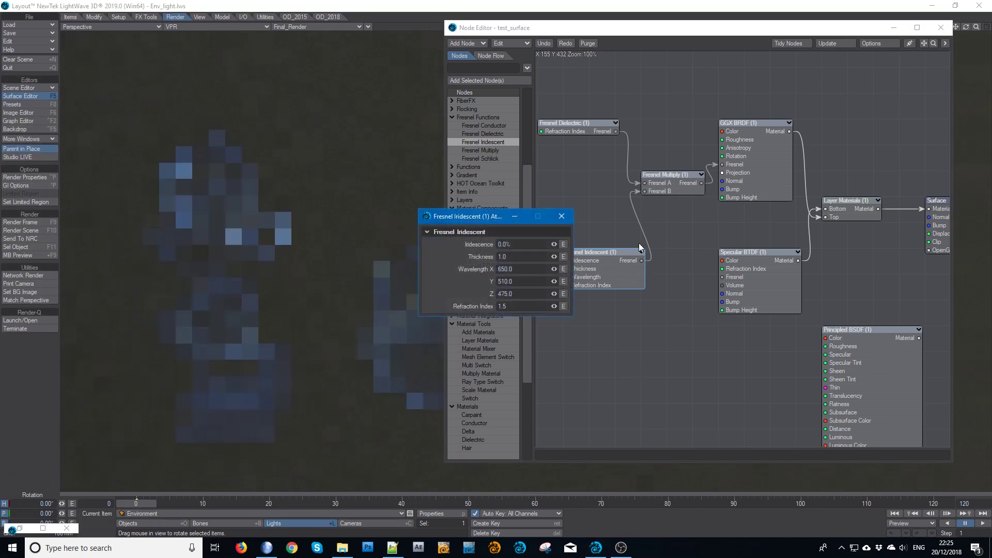
left_click(499, 244)
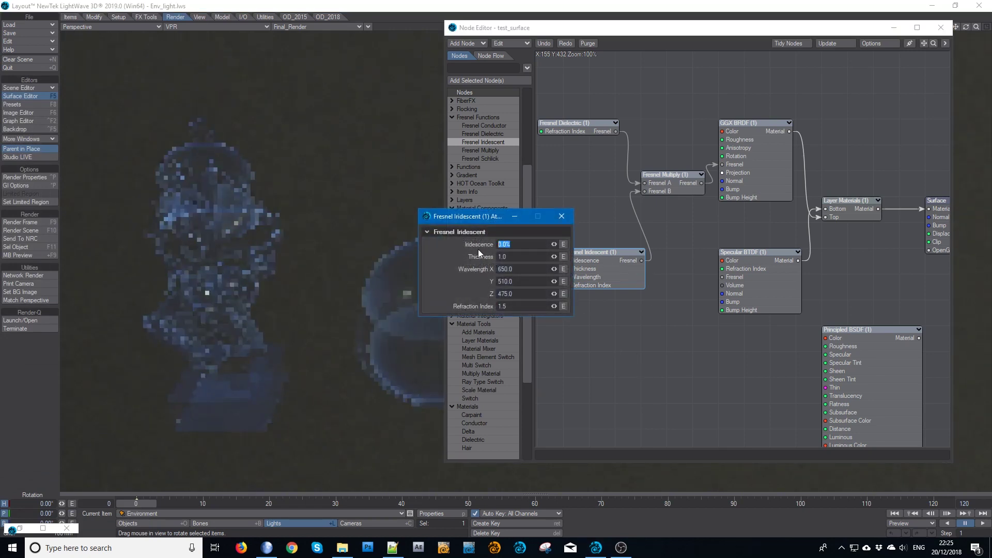
type("100")
key("Tab")
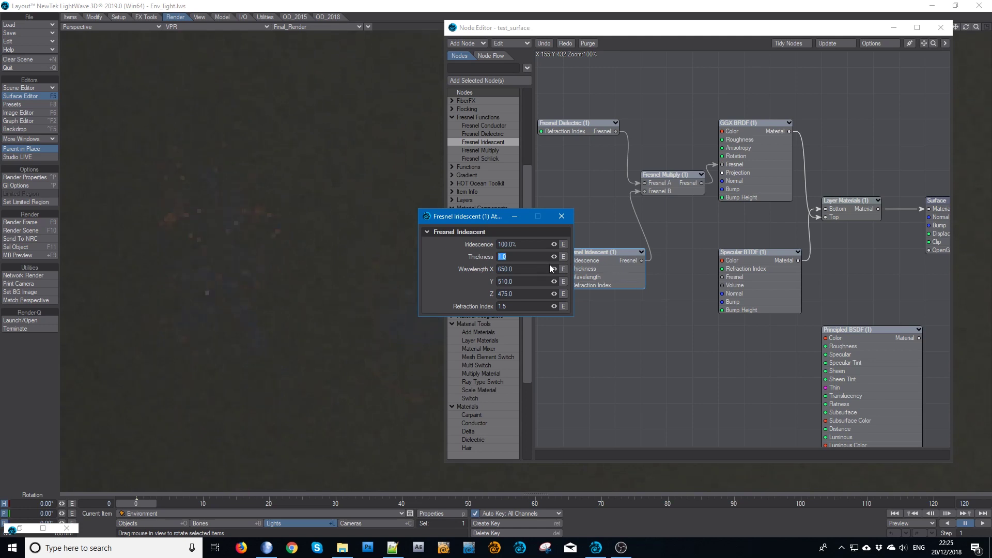
left_click_drag(554, 257, 574, 257)
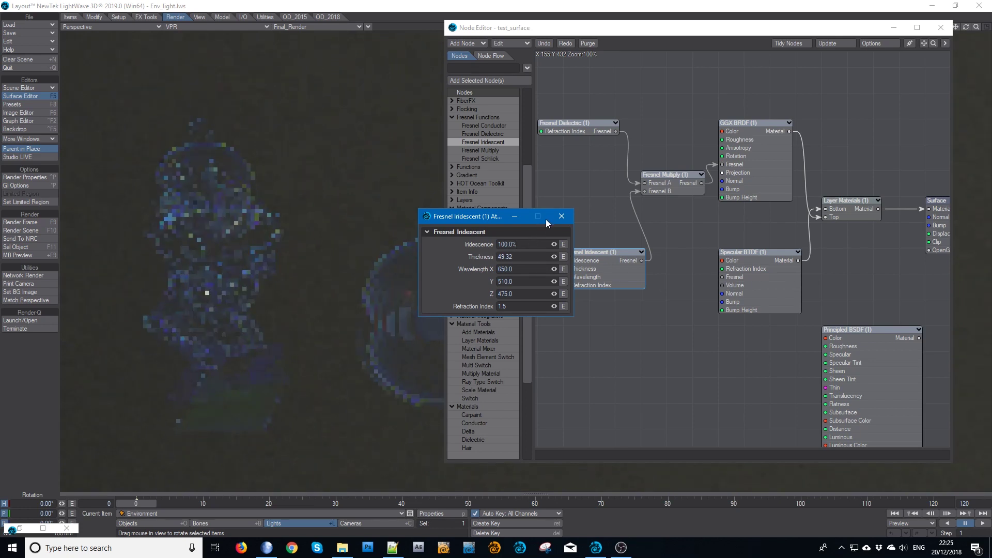
left_click(513, 217)
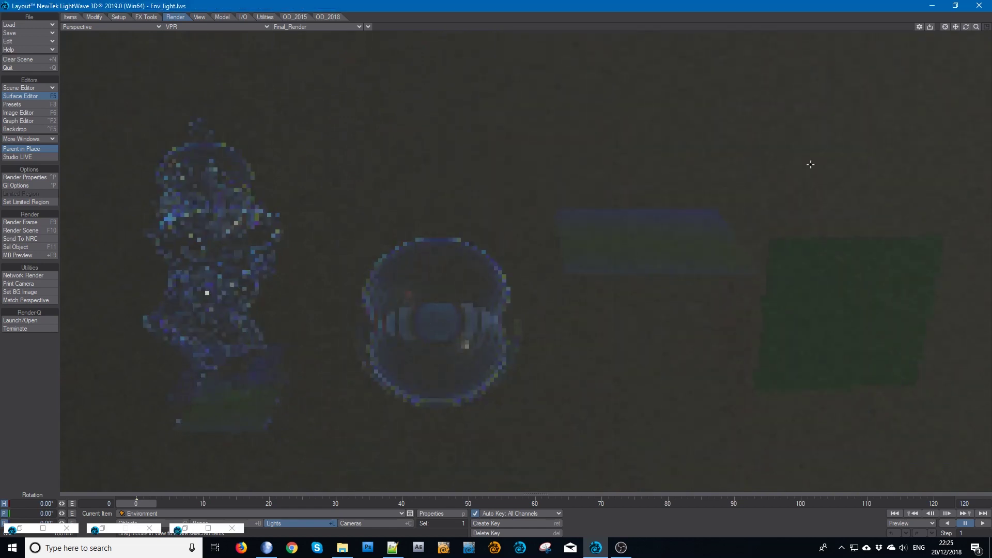
- Restart the VPR preview twice so it redraws with the blue sky backdrop
left_click(966, 27)
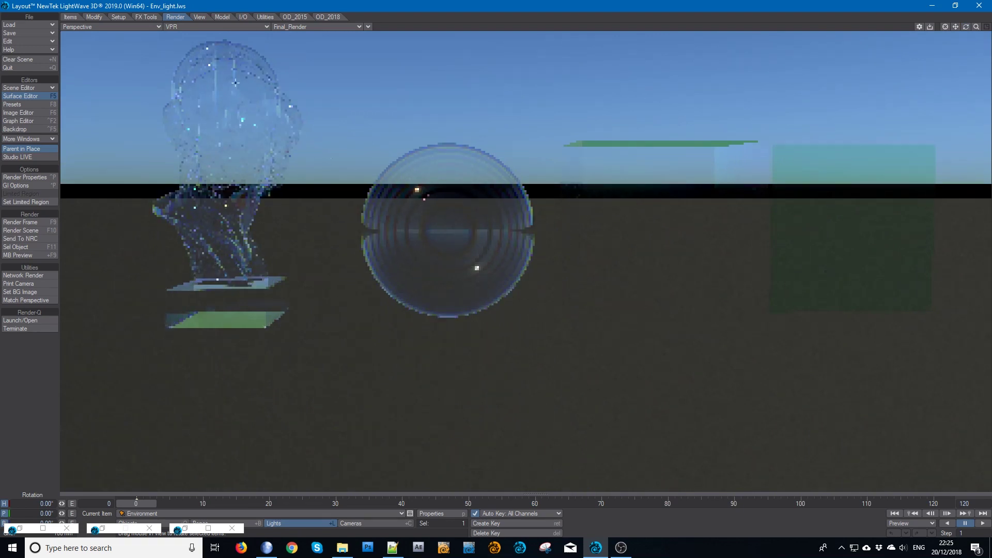
left_click(966, 26)
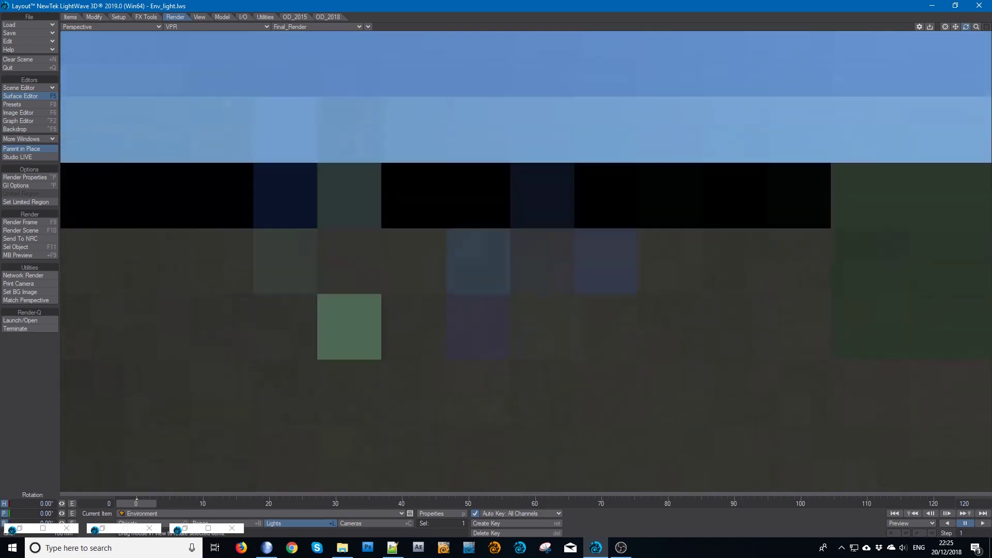